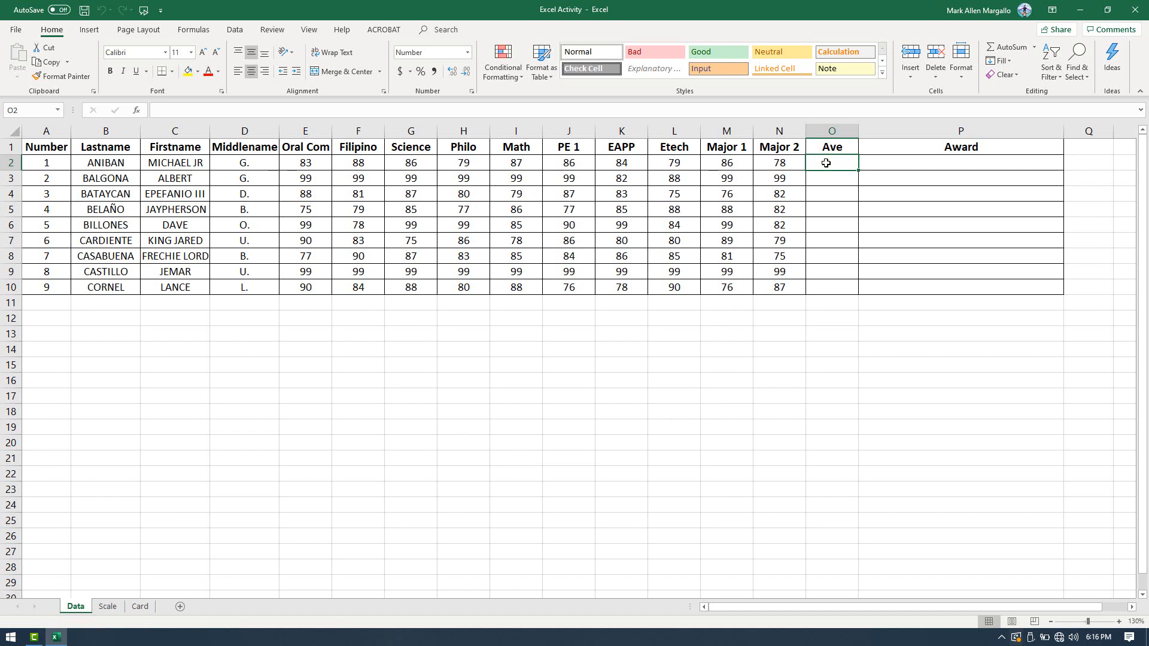
- Review the empty Ave and Award cells for all students on the Data sheet
left_click_drag(826, 164, 828, 291)
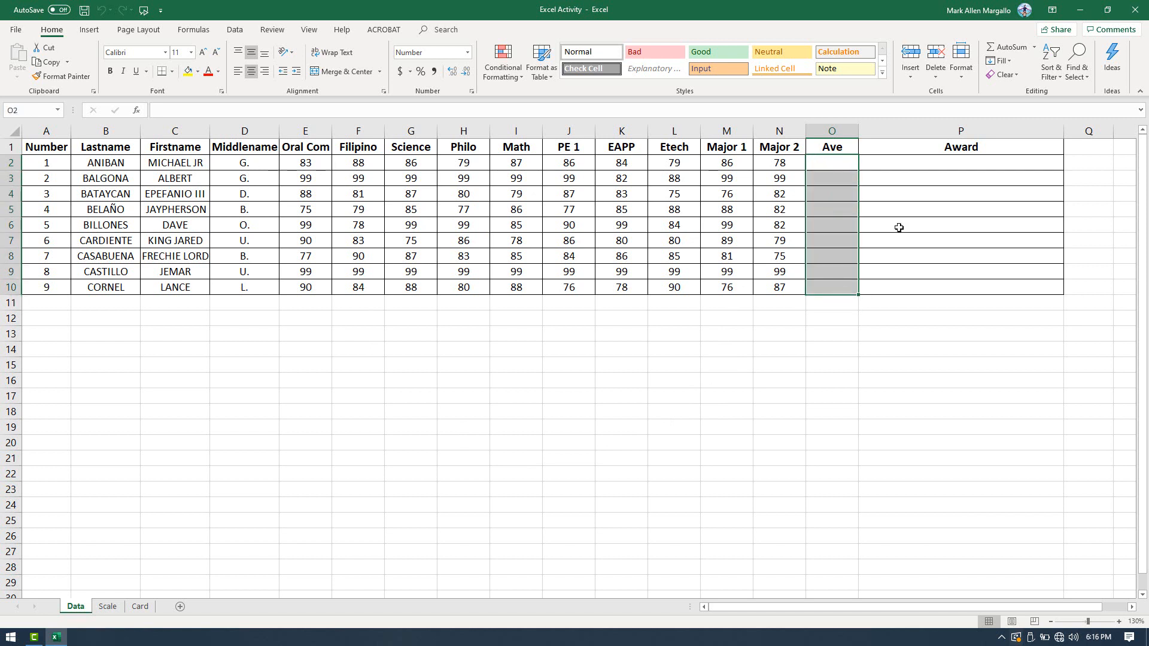
left_click_drag(902, 161, 906, 282)
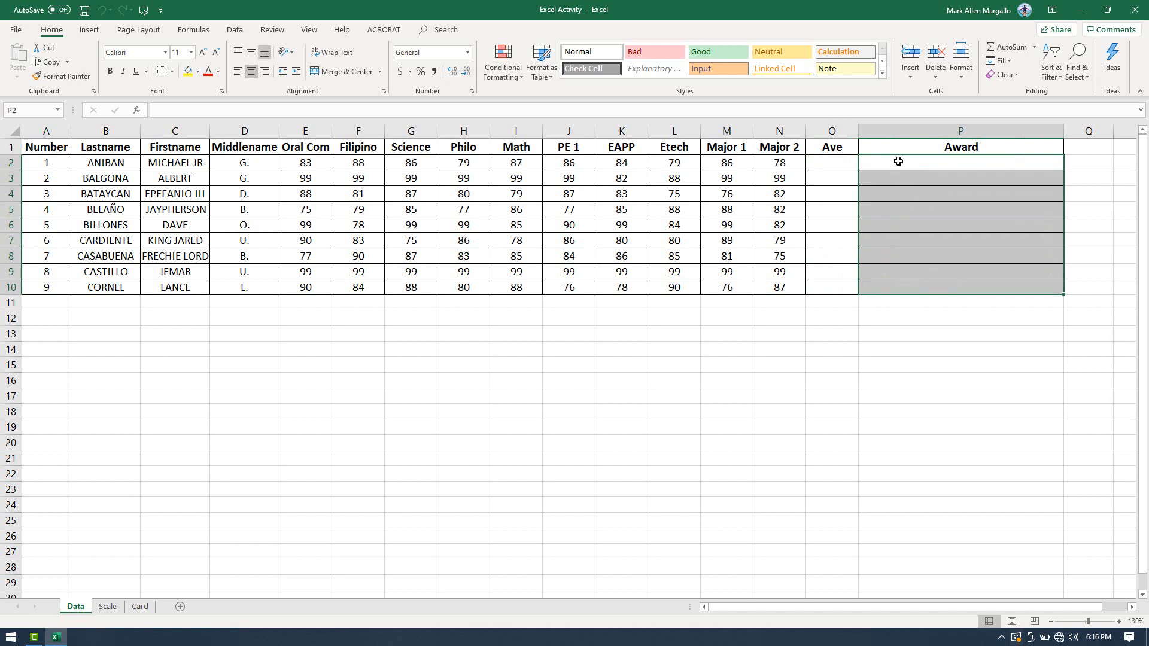
left_click(900, 159)
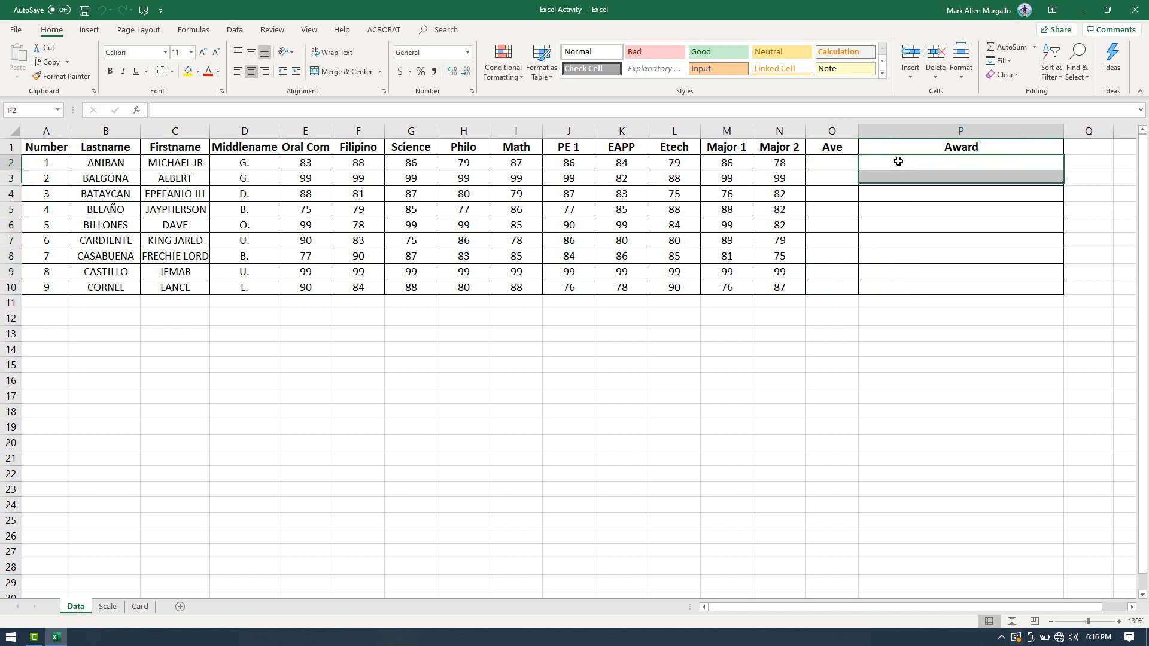
left_click(837, 163)
left_click_drag(868, 163, 880, 288)
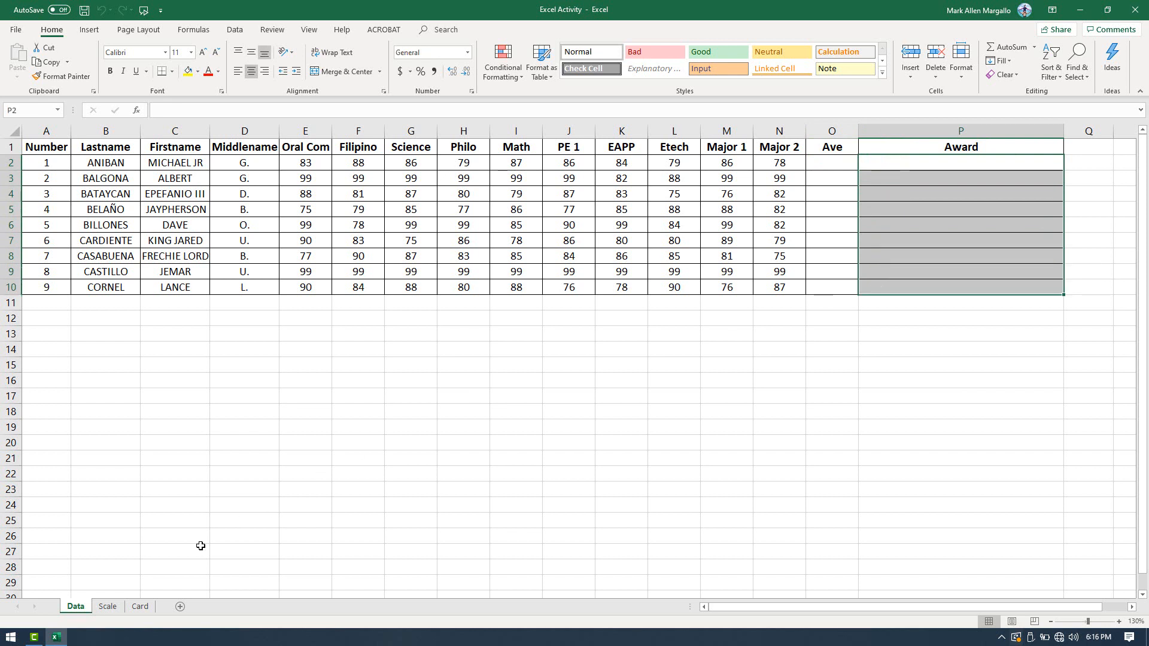
- Examine the award scale on the Scale sheet, pairing each minimum grade in column A with its honor in column B
left_click(108, 607)
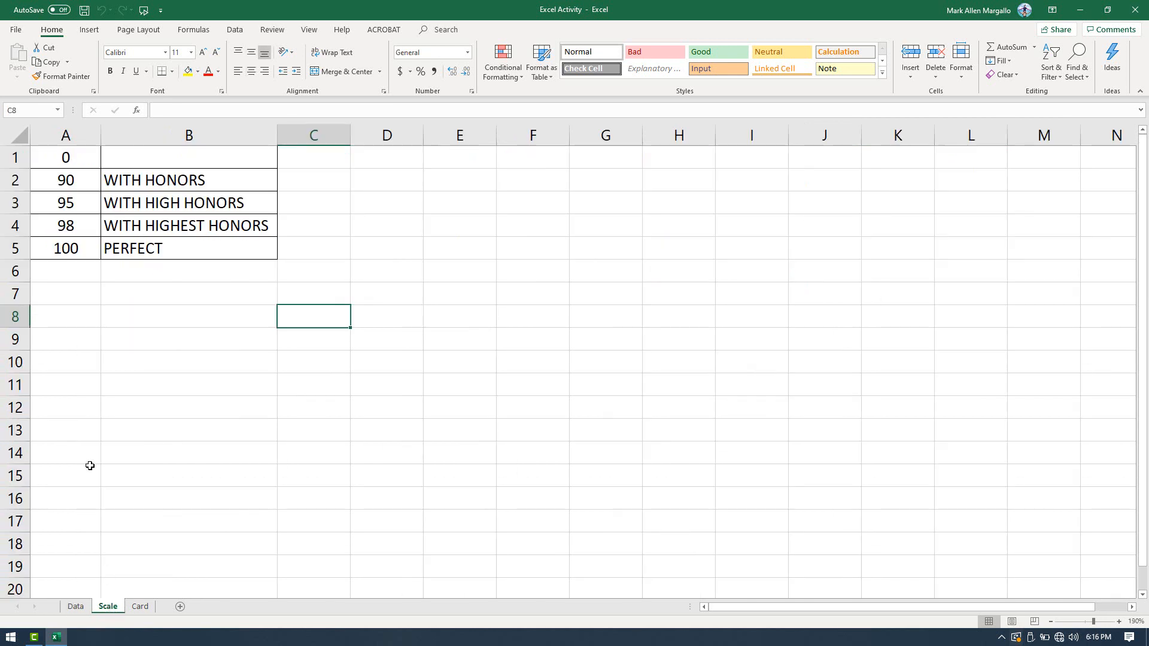
left_click(63, 159)
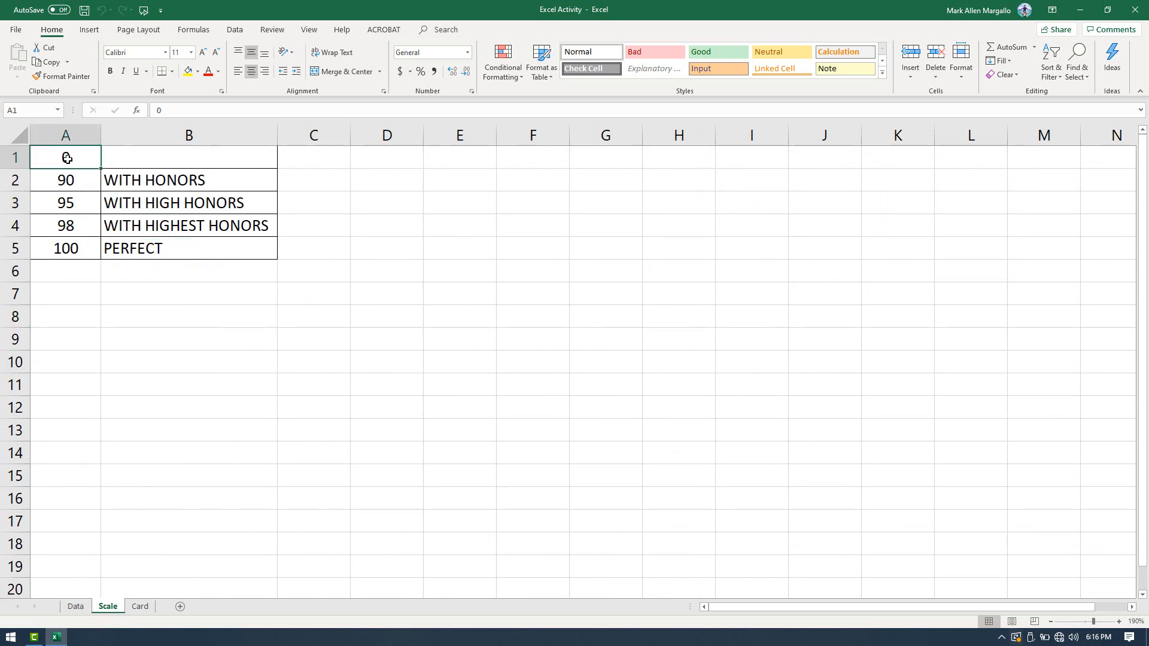
left_click_drag(90, 159, 136, 161)
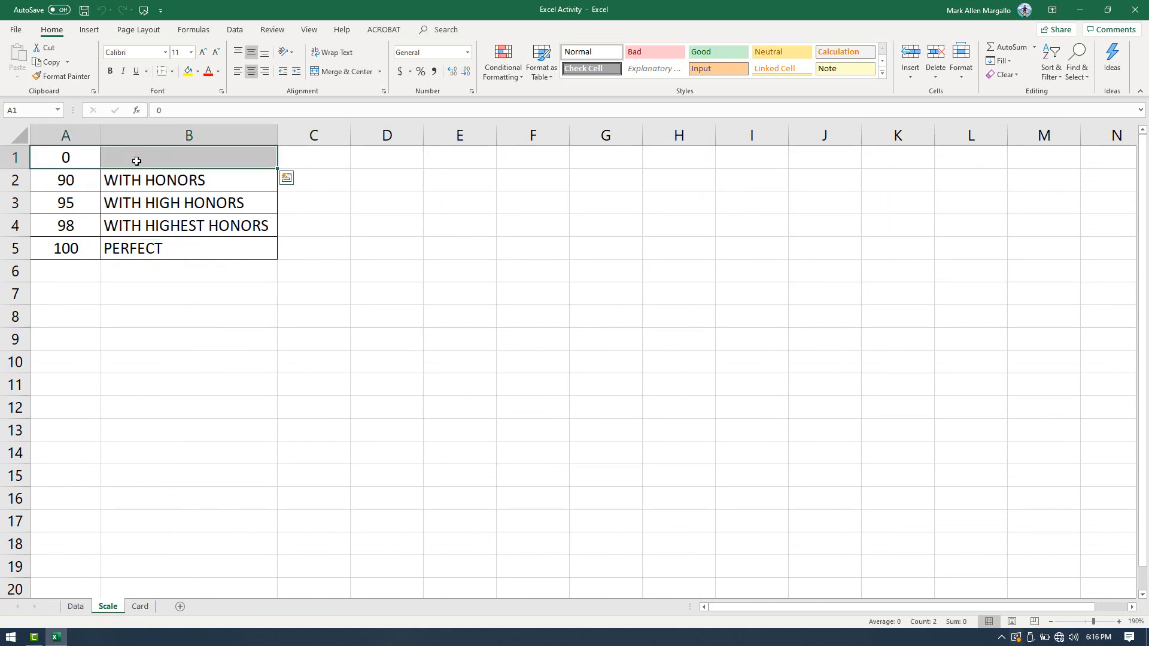
left_click(144, 160)
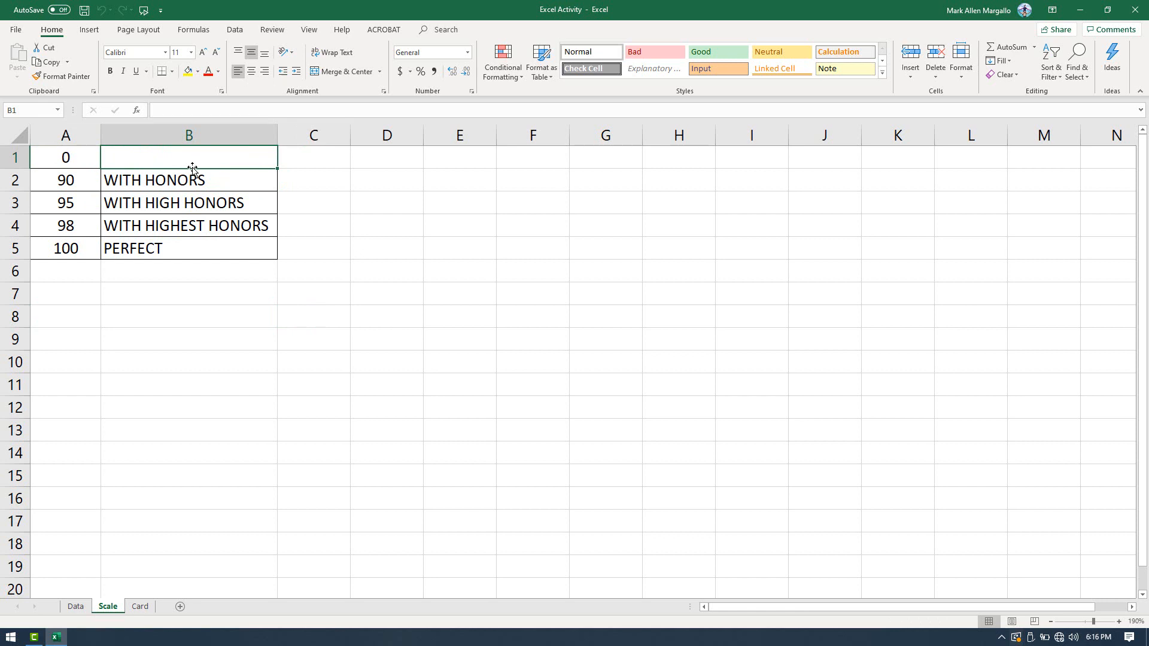
left_click(71, 182)
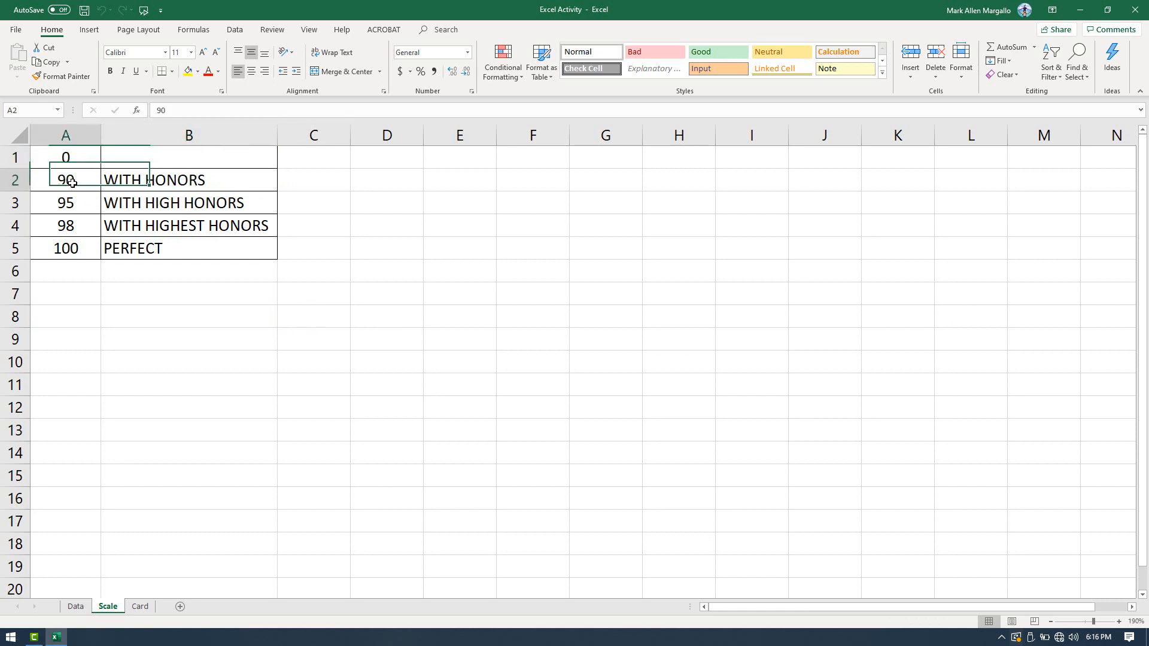
left_click(121, 188)
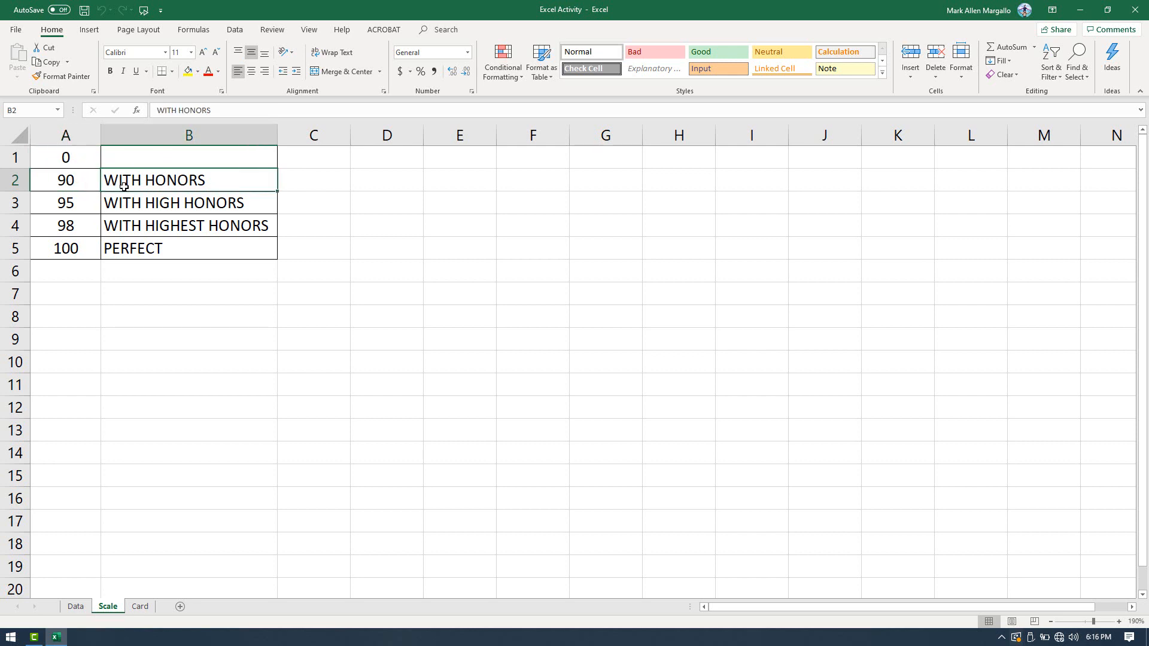
left_click(80, 202)
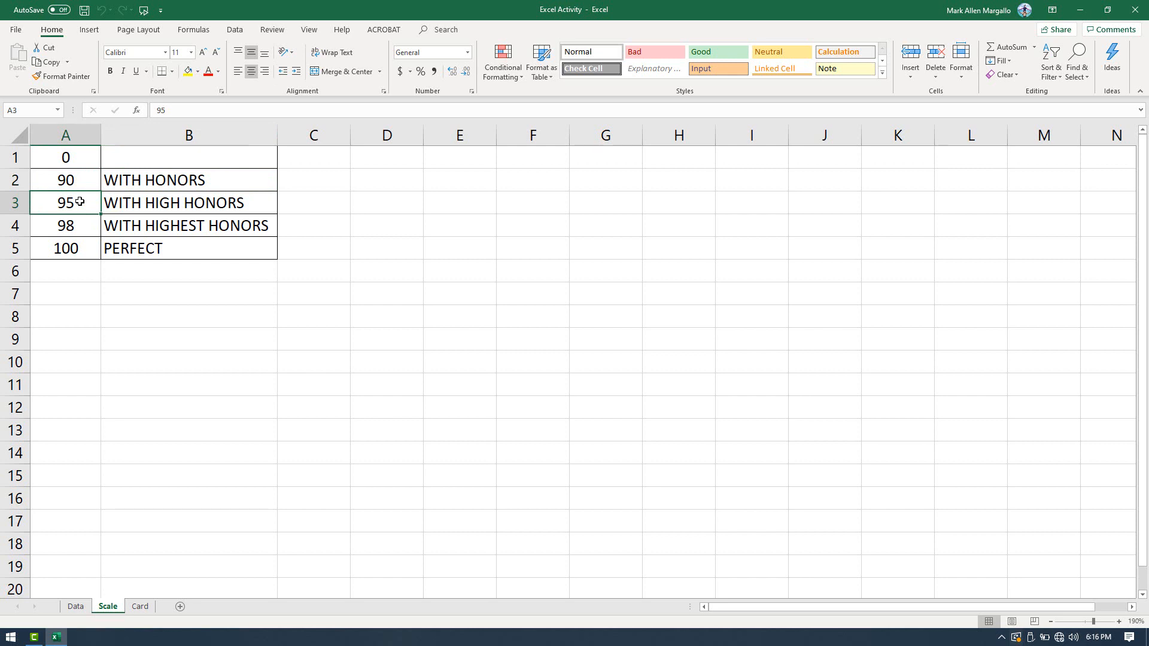
left_click(154, 211)
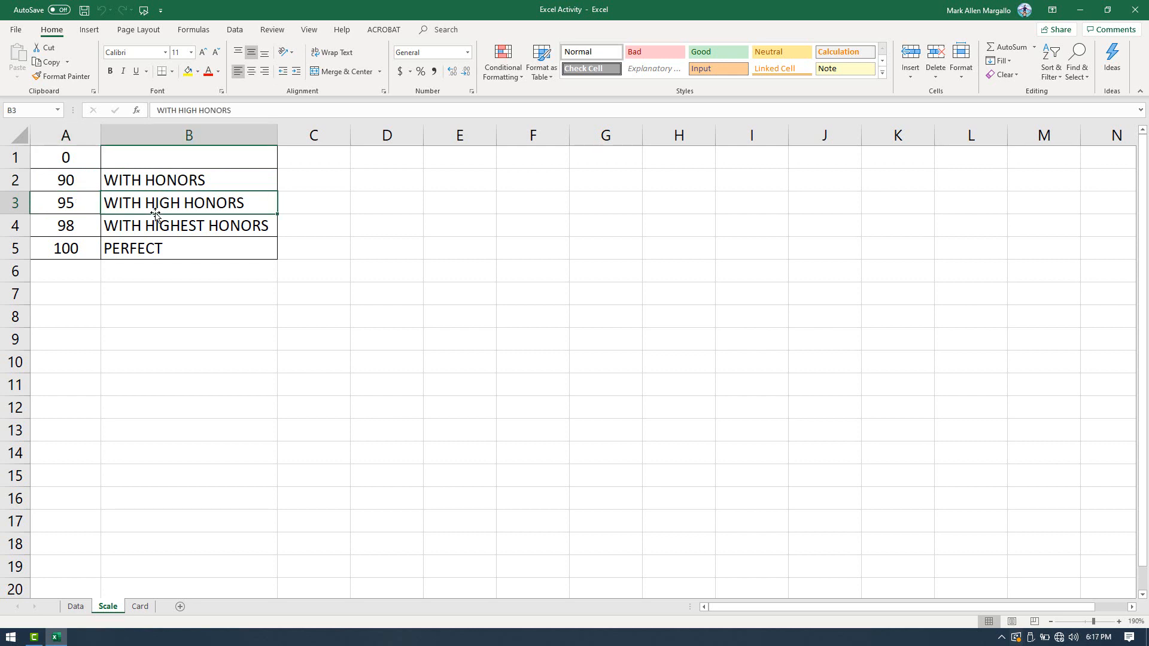
left_click(67, 230)
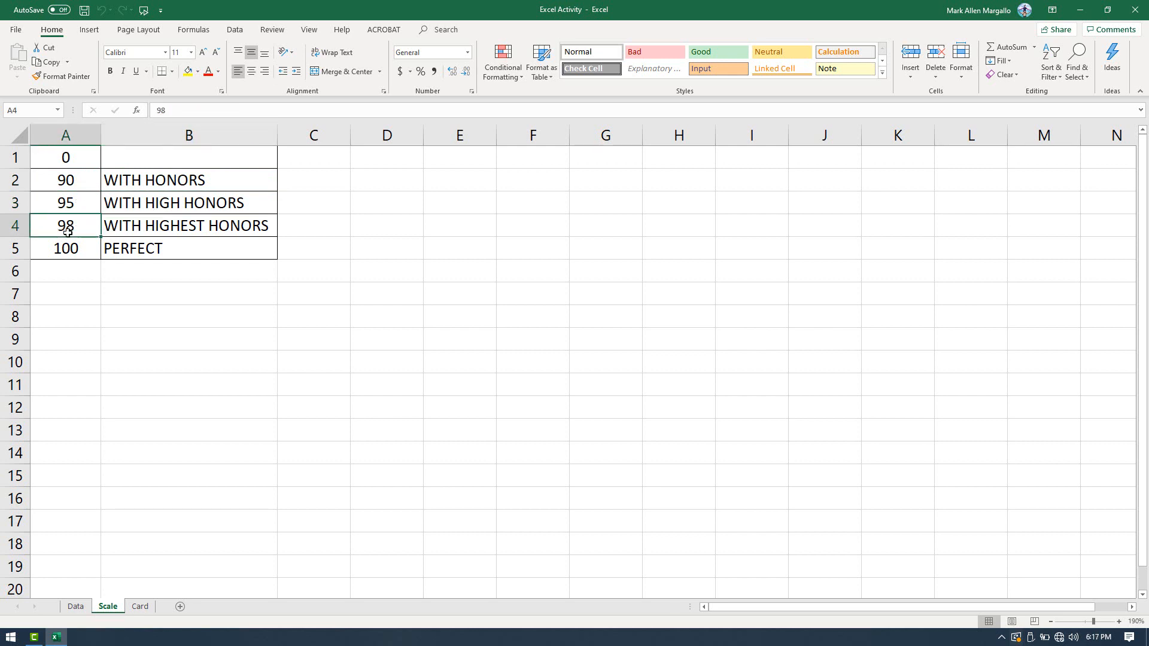
left_click(154, 228)
left_click(66, 248)
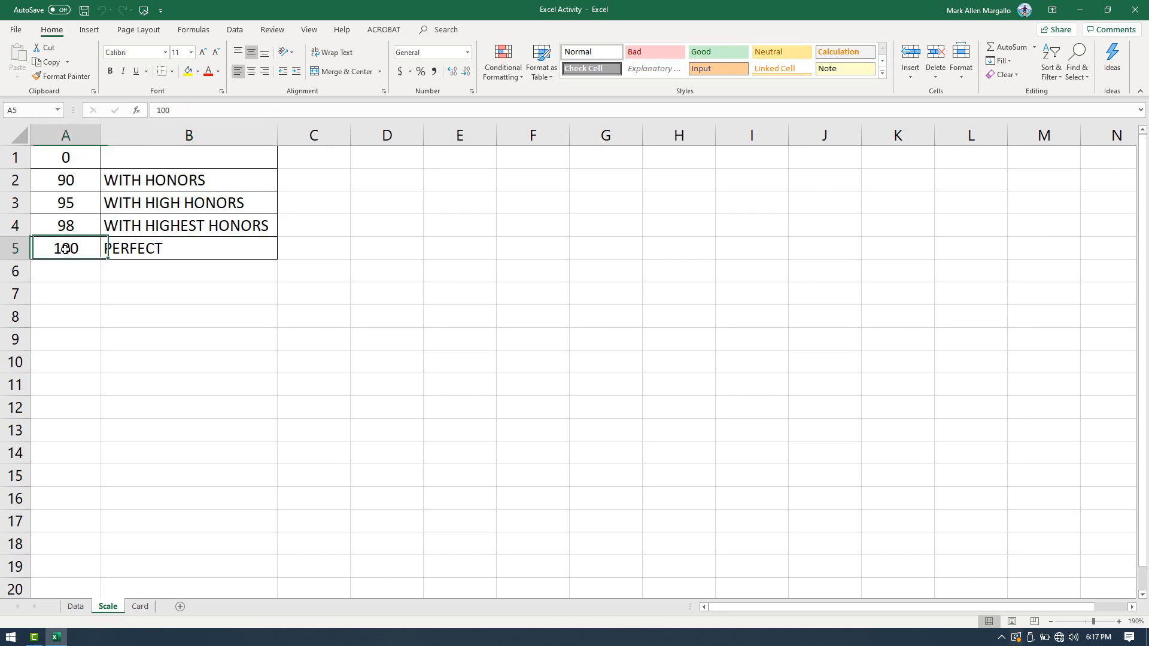
left_click(159, 252)
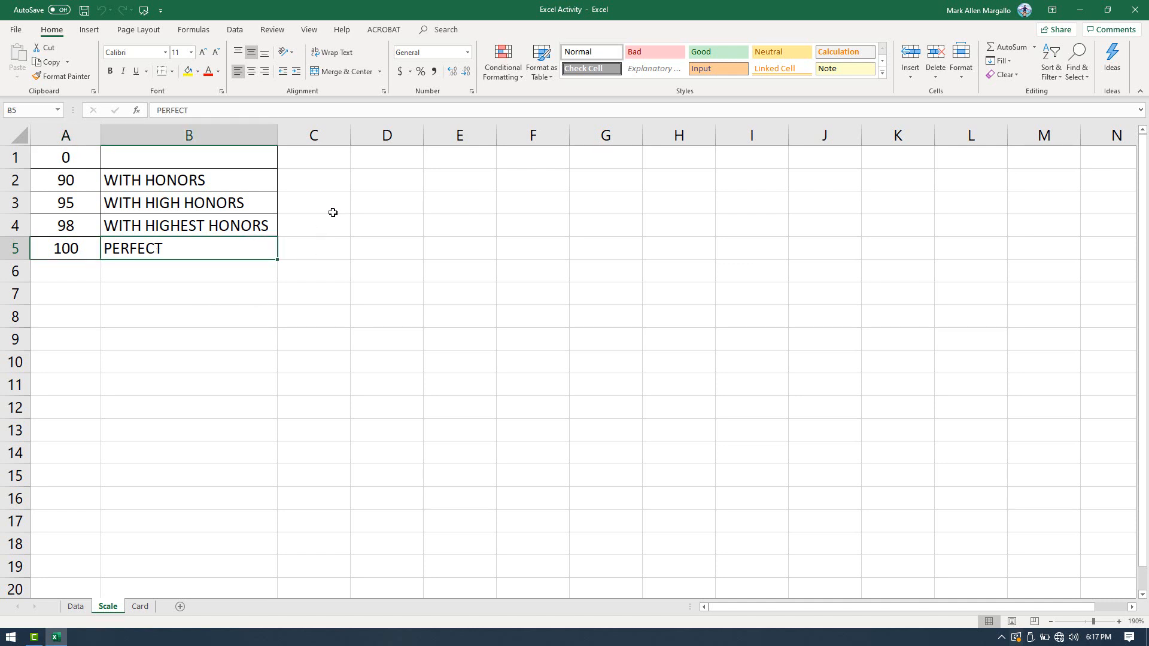
- On the Data sheet, enter =AVERAGE(E2:N2) in O2 to average the first student's grades from Oral Com to Major 2
left_click(76, 606)
left_click(781, 360)
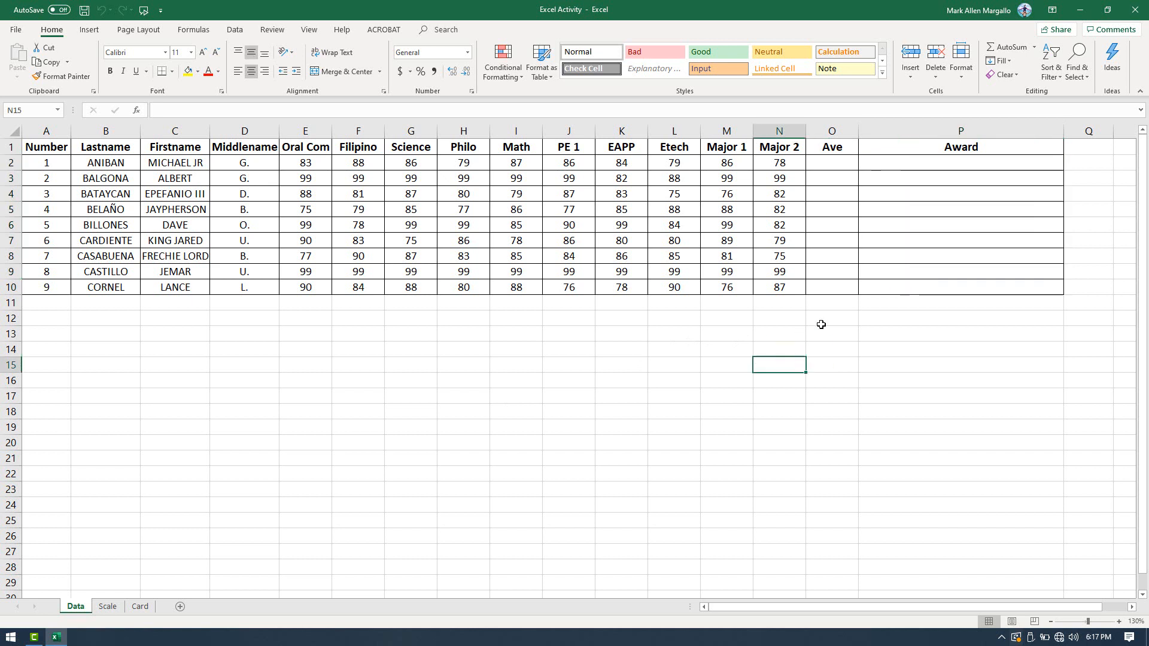
left_click(836, 168)
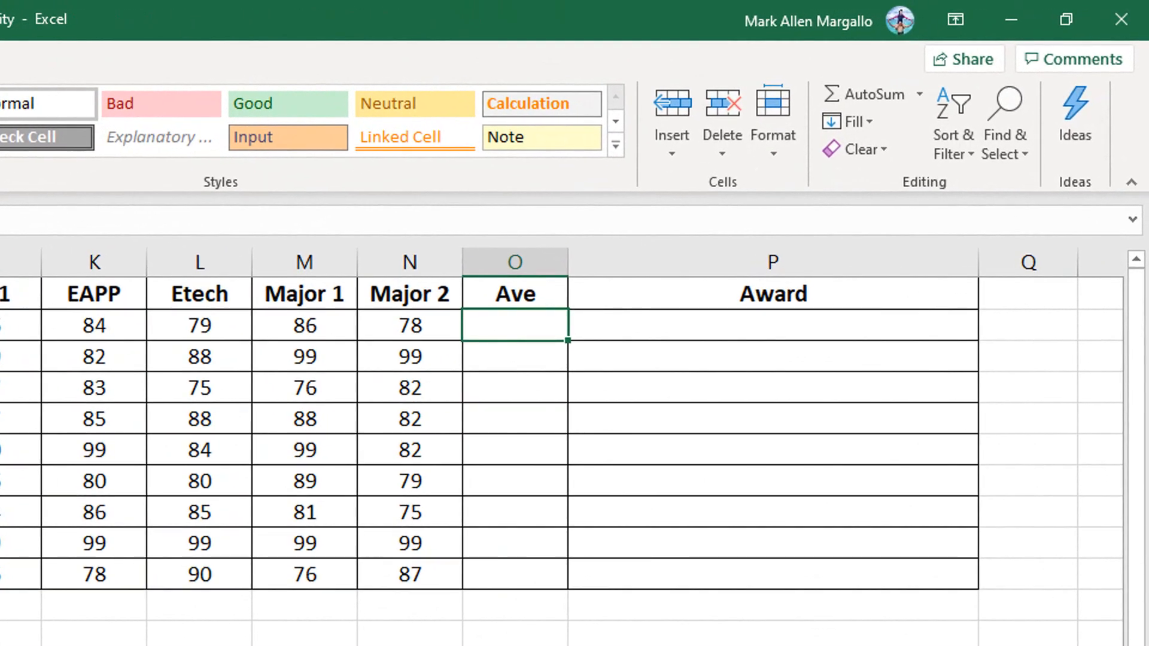
type("=")
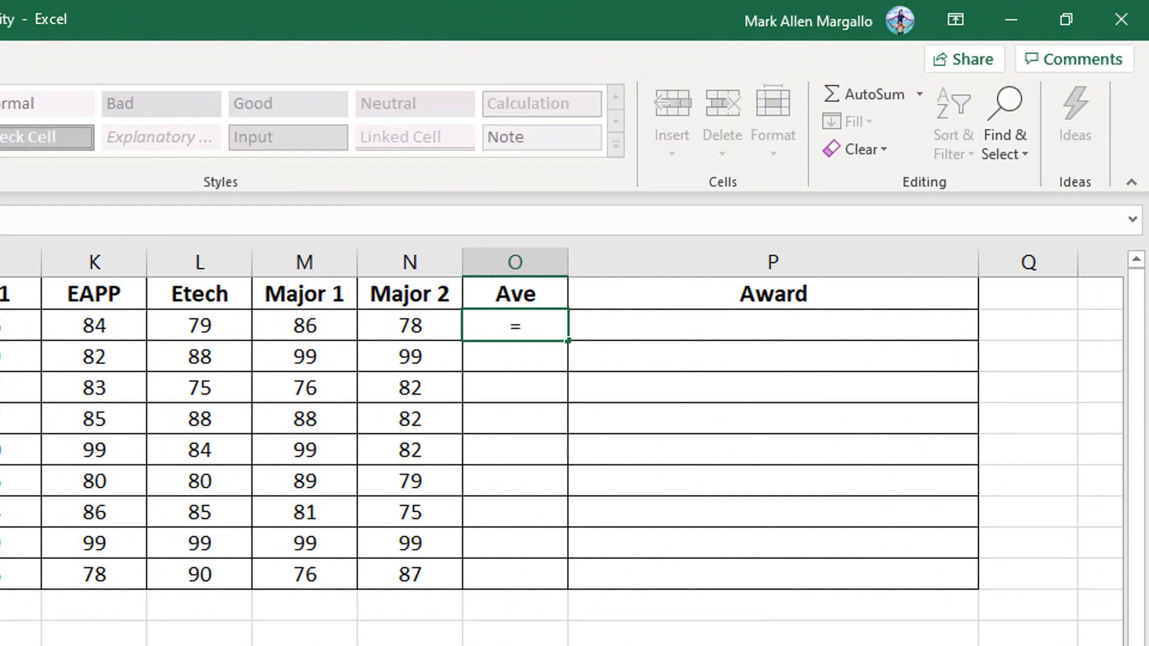
type("ave")
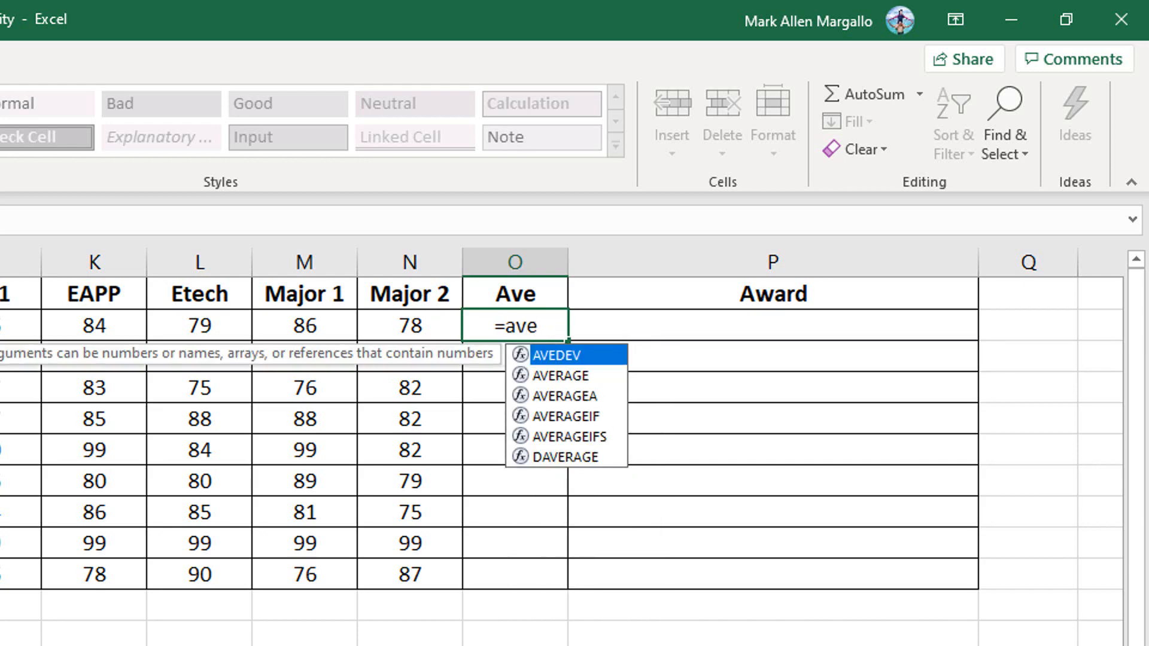
key("Down")
key("Tab")
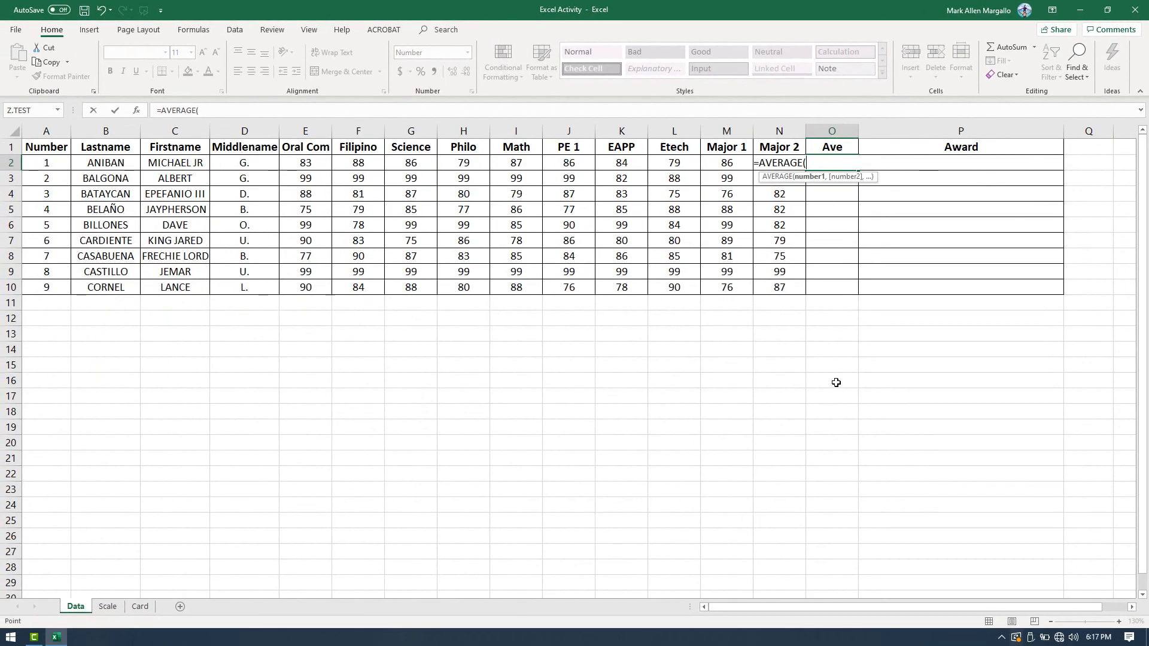
key("Left")
key("shift+Left")
key("shift+Left")
key("shift+Left")
key("shift+Left")
key("shift+Left")
key("shift+Left")
key("shift+Left")
key("shift+Left")
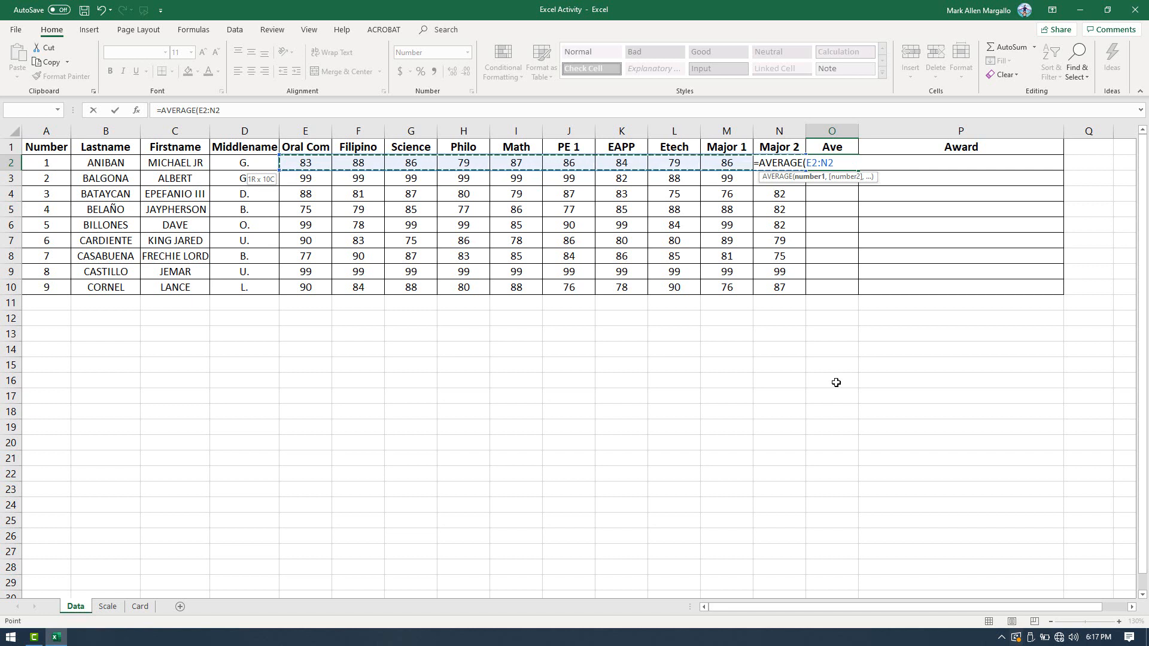
type(")")
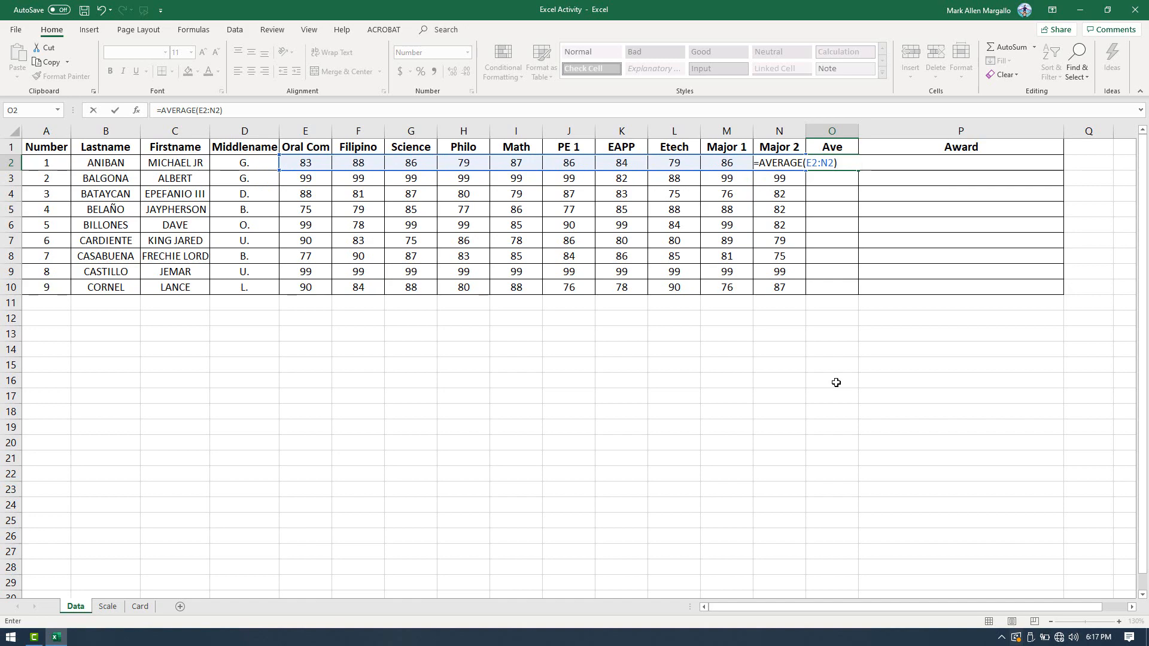
key("Return")
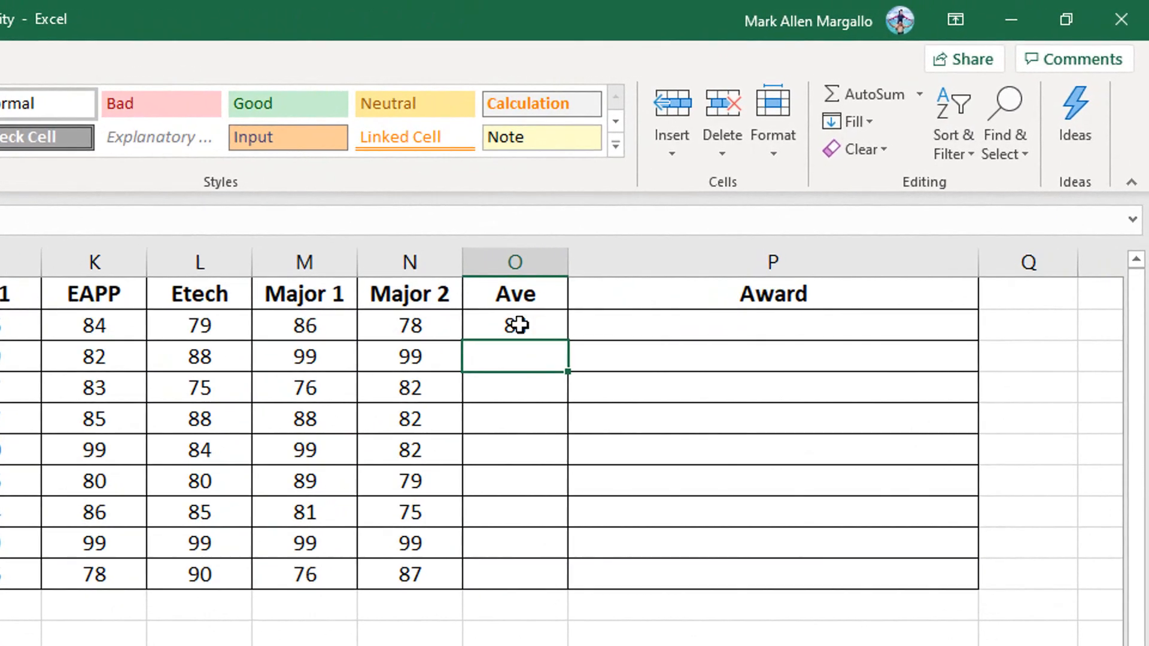
- Fill the average formula from O2 down through O10 for the remaining students
left_click(832, 162)
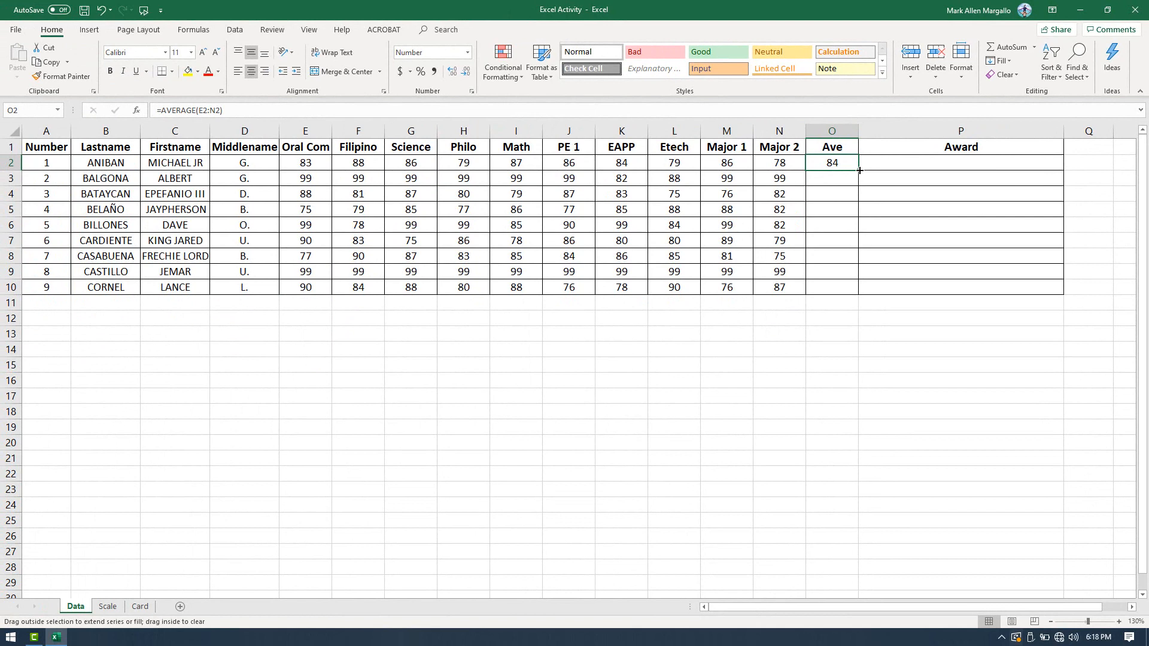
left_click_drag(860, 170, 857, 292)
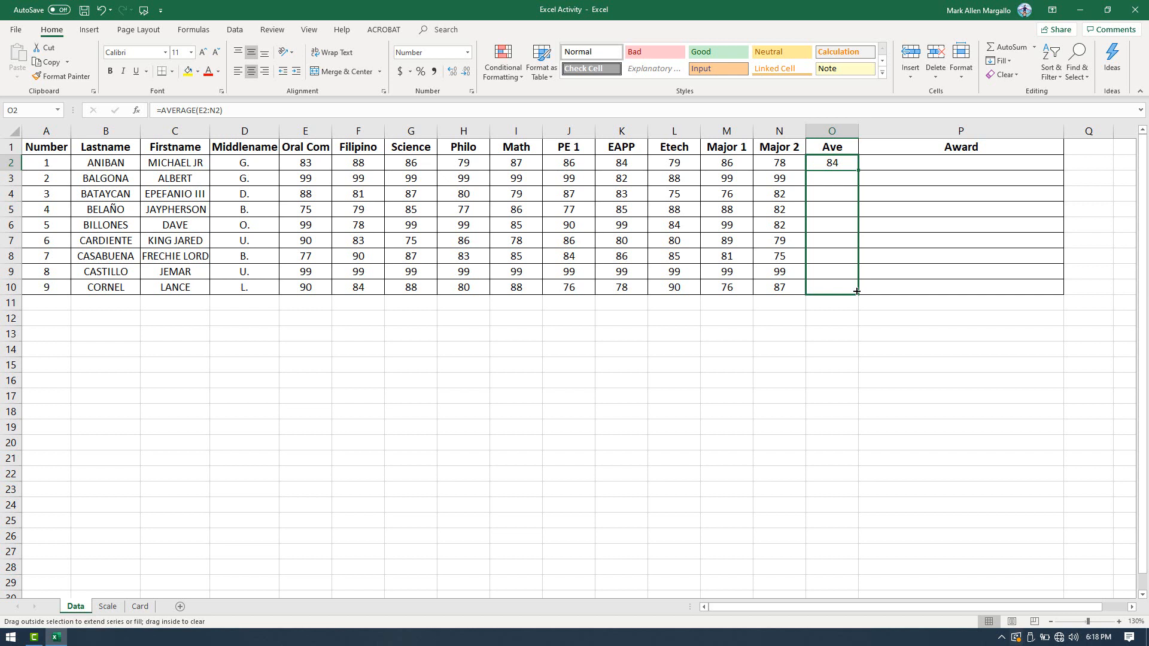
left_click_drag(858, 291, 857, 292)
left_click(943, 328)
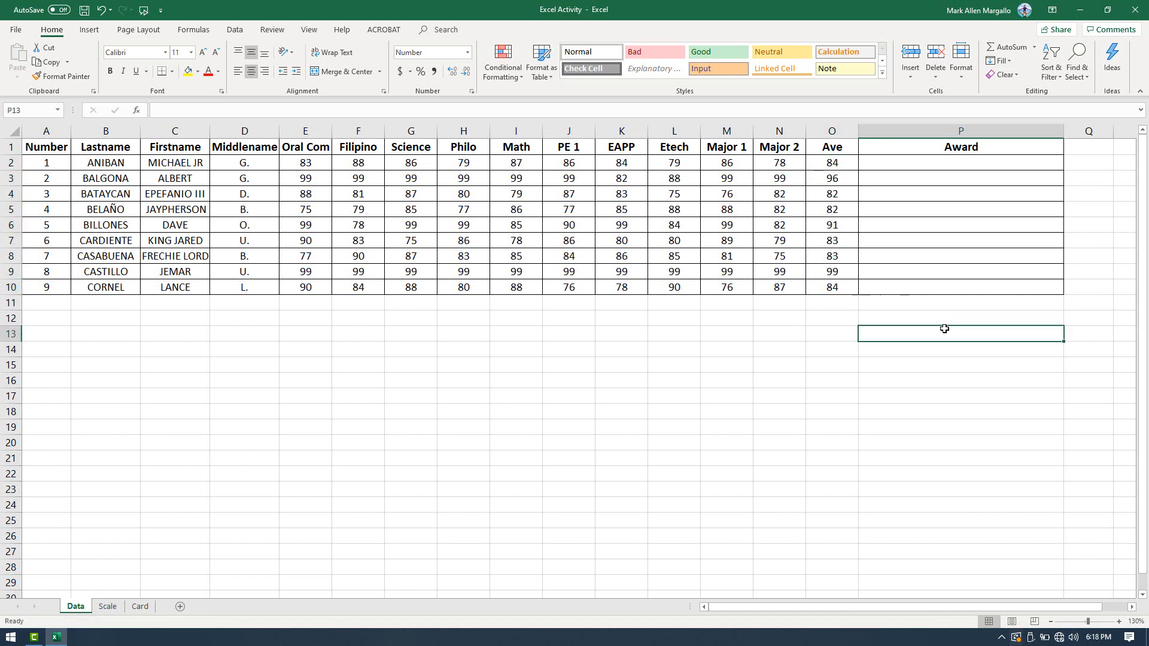
- Review the averages in O2:O10 against the empty Award cells beside them and the first student's row
left_click(833, 159)
left_click_drag(833, 180, 828, 290)
left_click(803, 336)
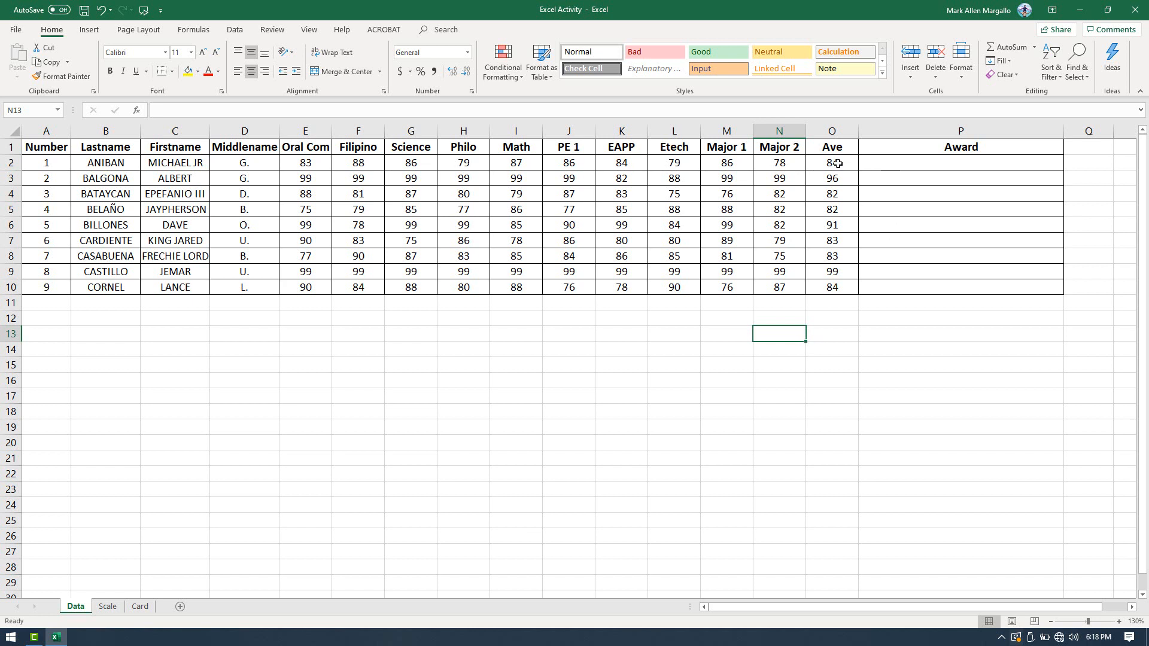
left_click_drag(838, 163, 874, 162)
left_click(875, 163)
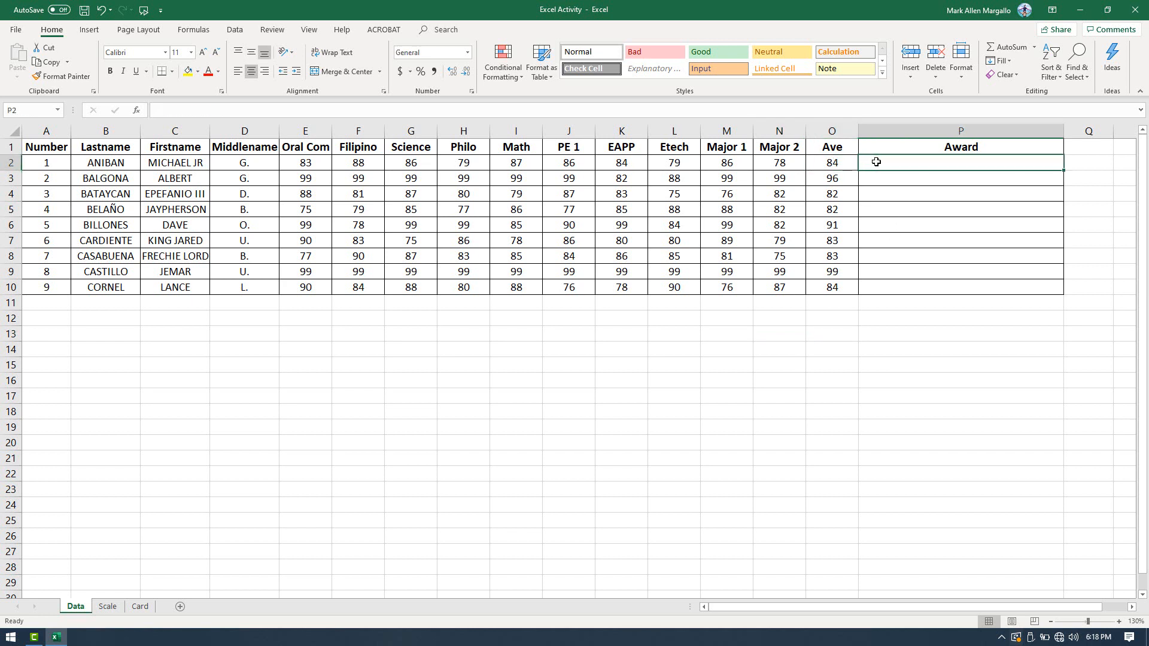
left_click(838, 164)
left_click(880, 164)
mouse_move(881, 166)
left_mouse_down()
mouse_move(897, 288)
mouse_move(882, 169)
left_mouse_up()
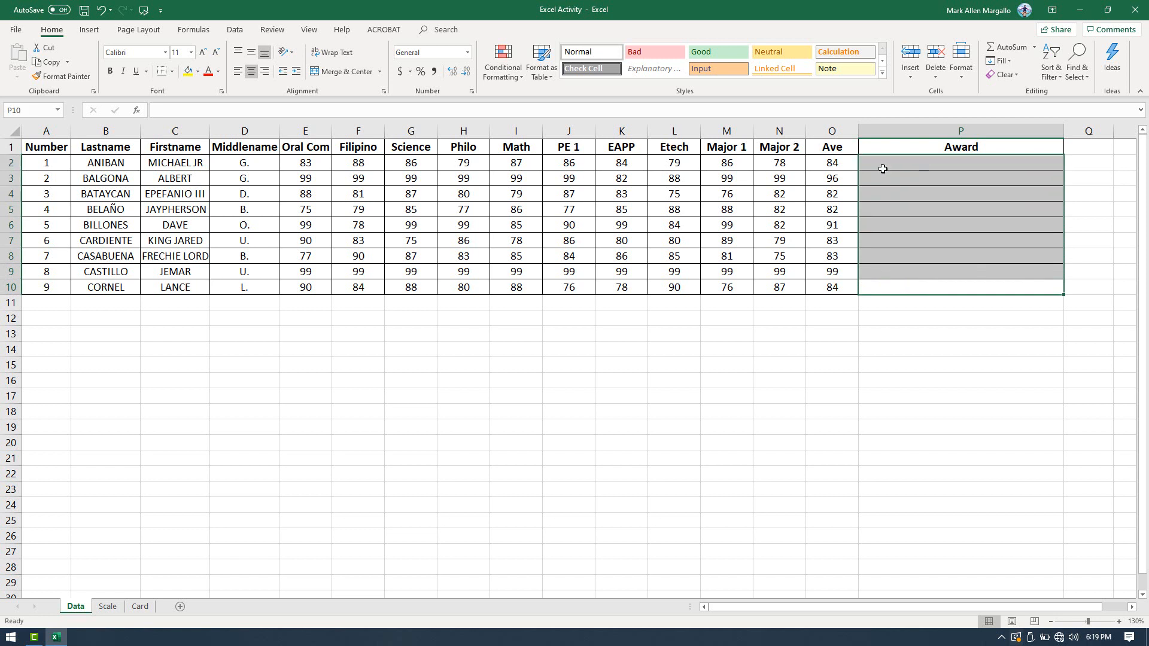
left_click(887, 161)
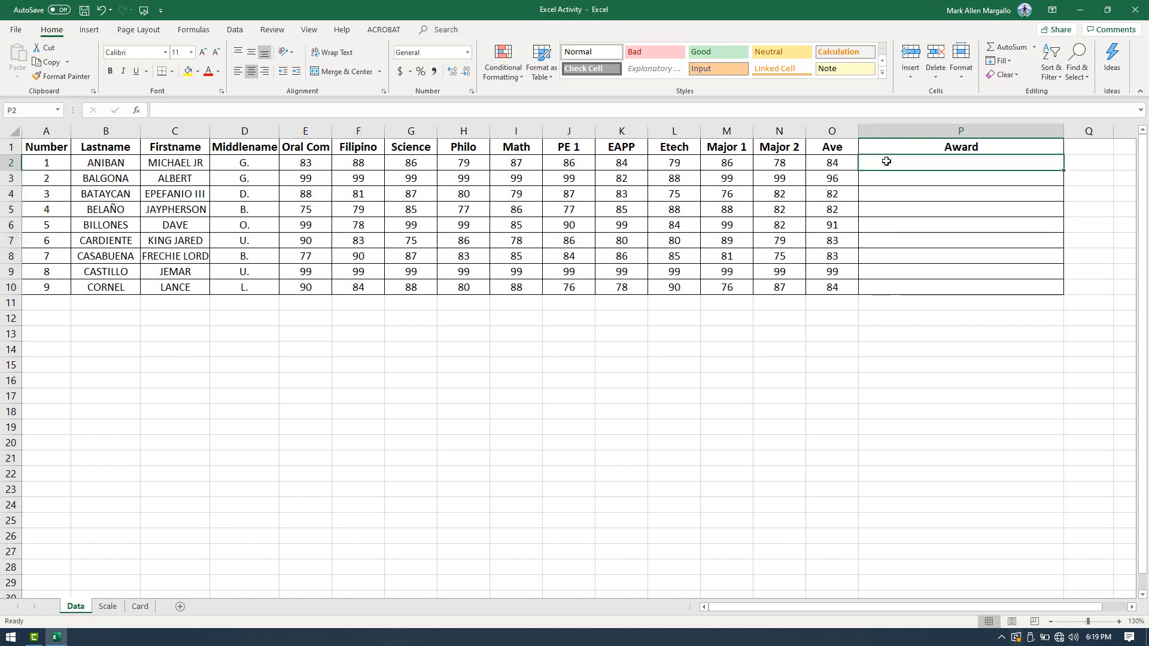
left_click_drag(886, 161, 903, 284)
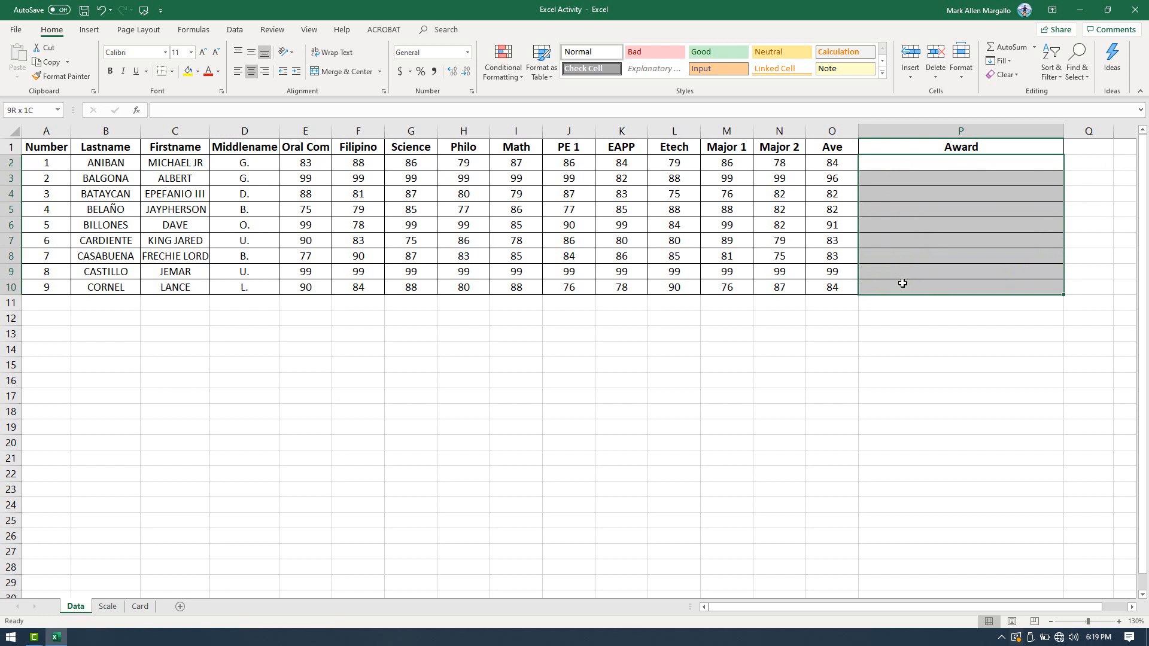
left_click(892, 164)
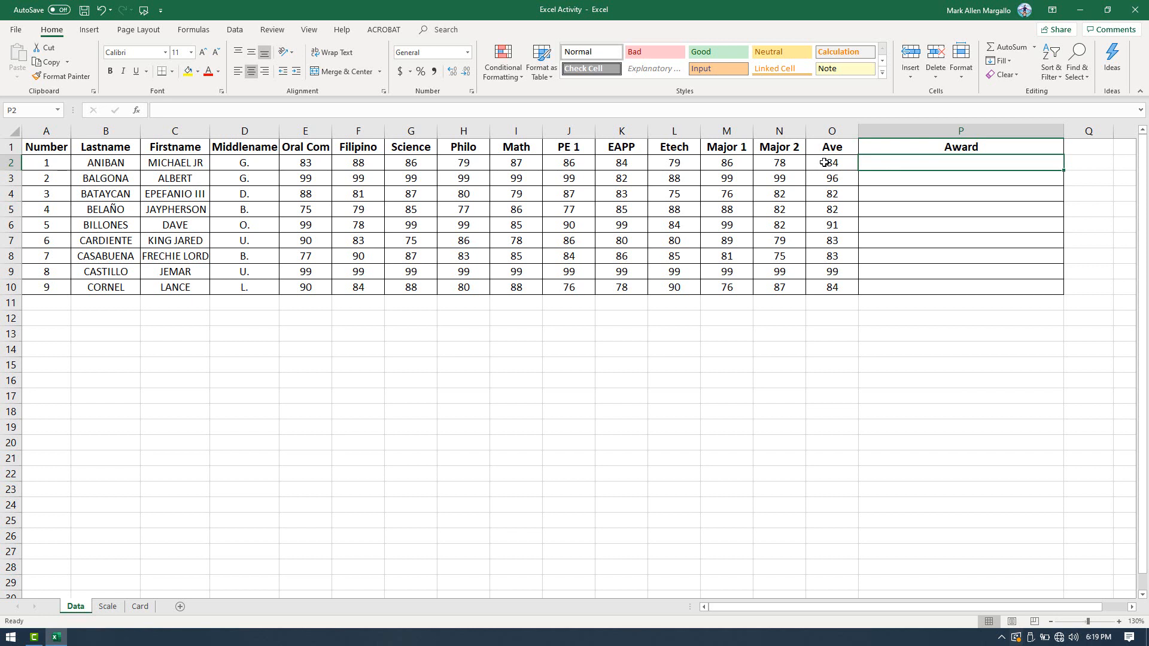
left_click_drag(825, 163, 832, 287)
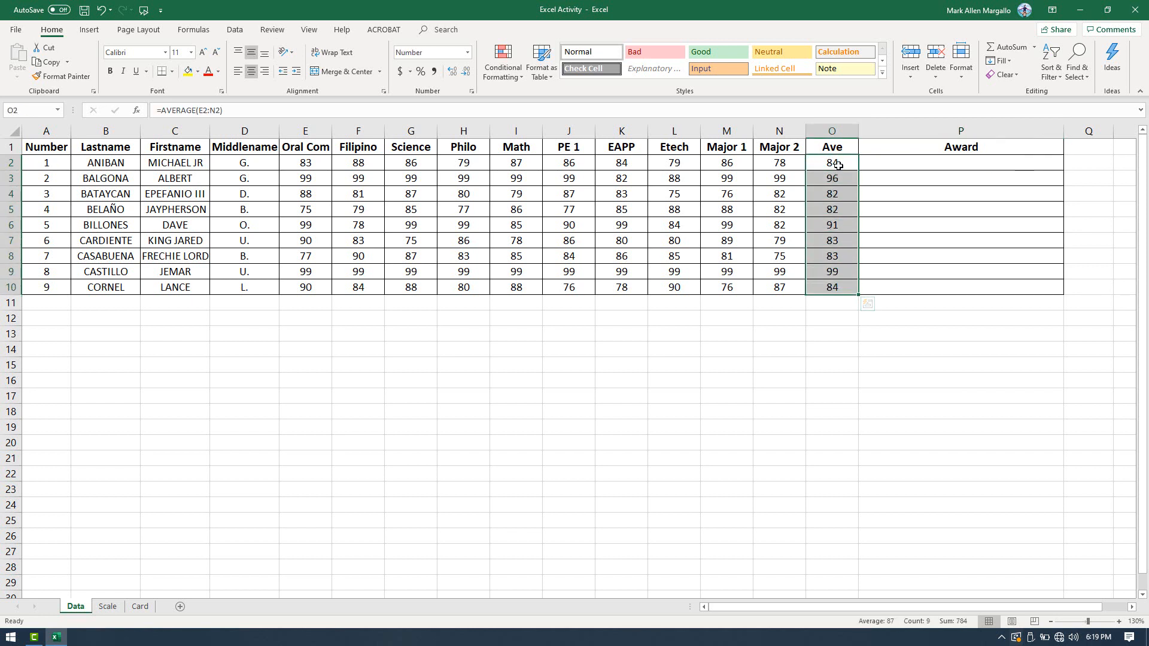
left_click_drag(831, 163, 832, 285)
left_click_drag(832, 164, 838, 286)
left_click(832, 166)
left_click_drag(834, 170, 837, 288)
left_click(837, 164)
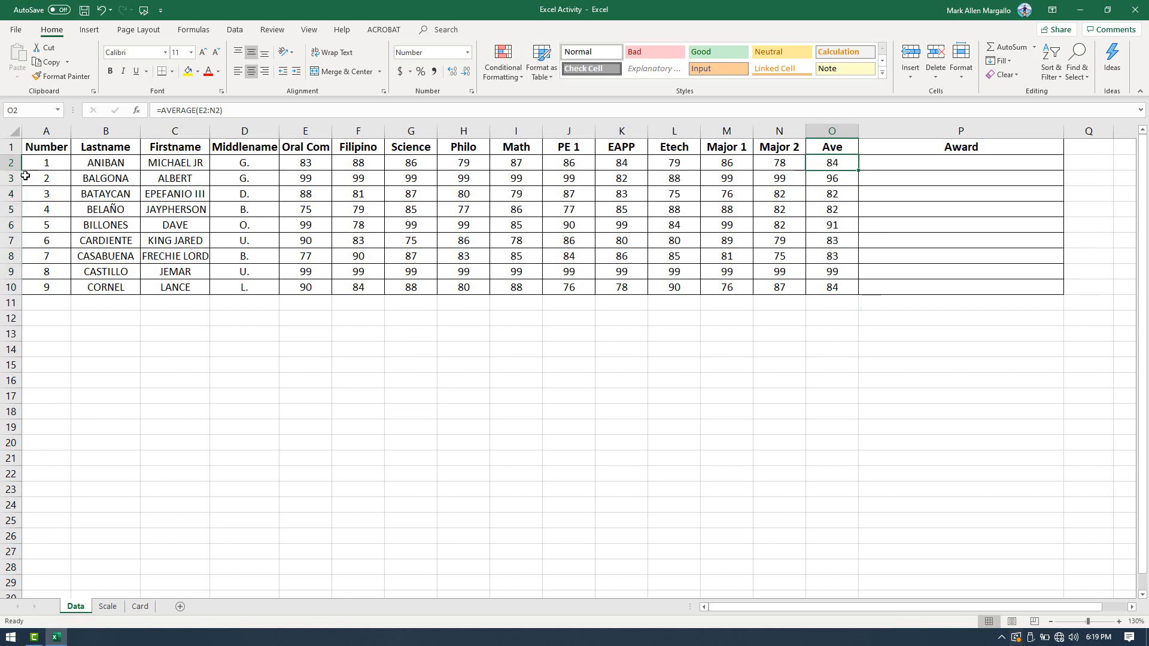
left_click(11, 162)
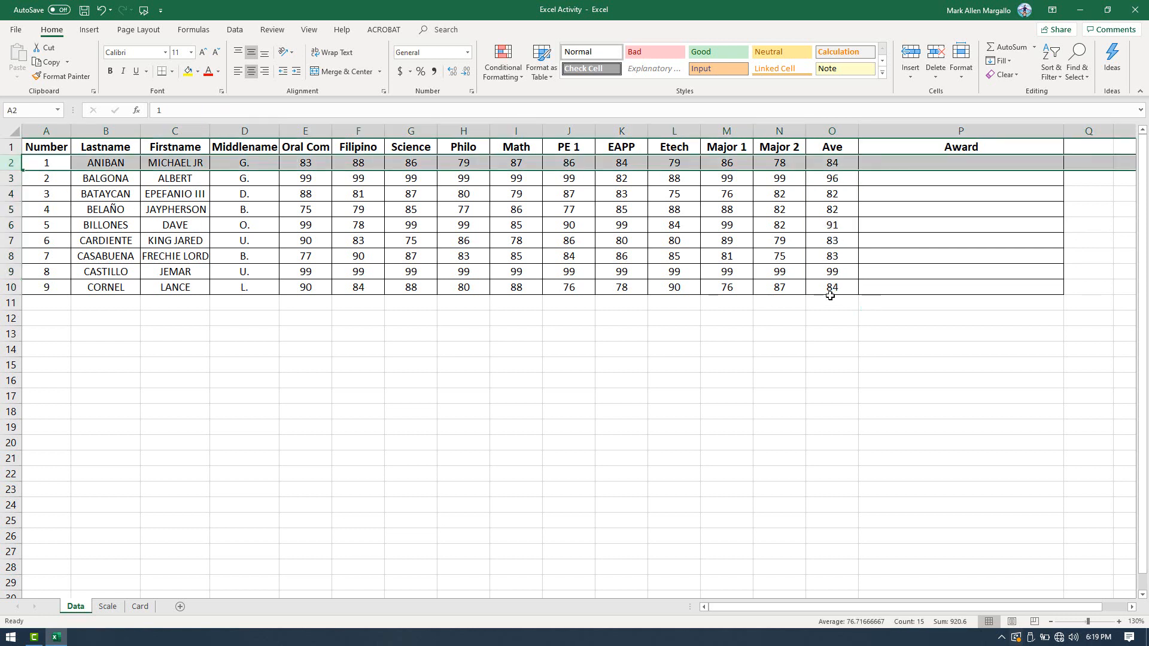
- Compare the first student's average in O2 with the lowest band in row 1 of the Scale sheet
left_click(839, 164)
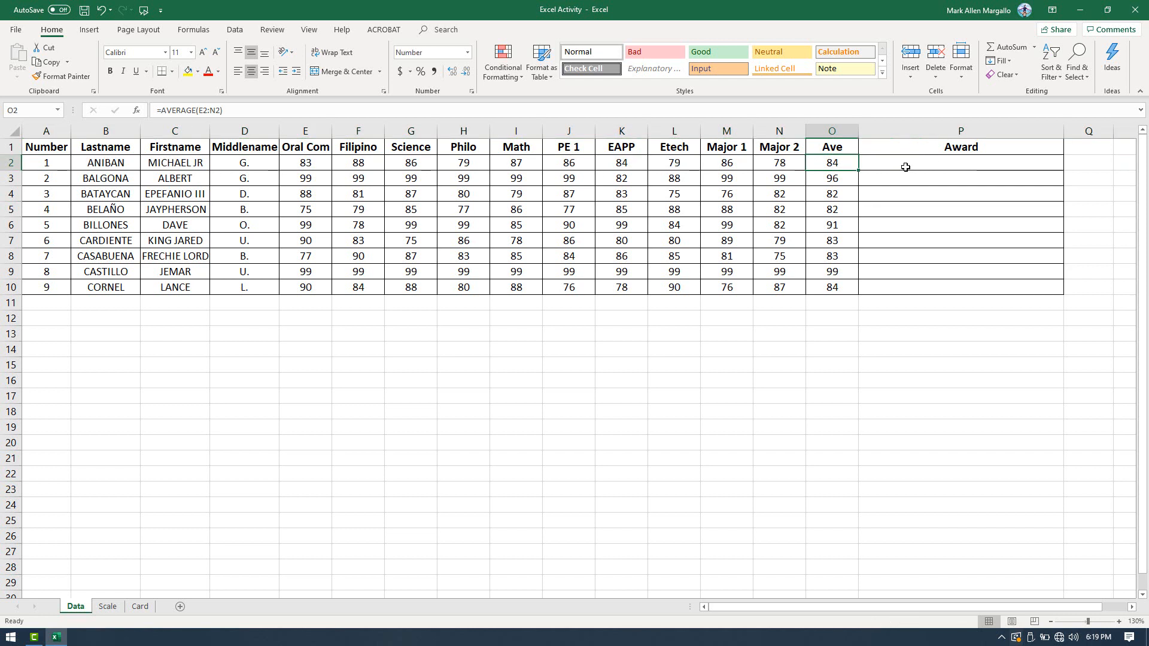
left_click(107, 607)
left_click(295, 178)
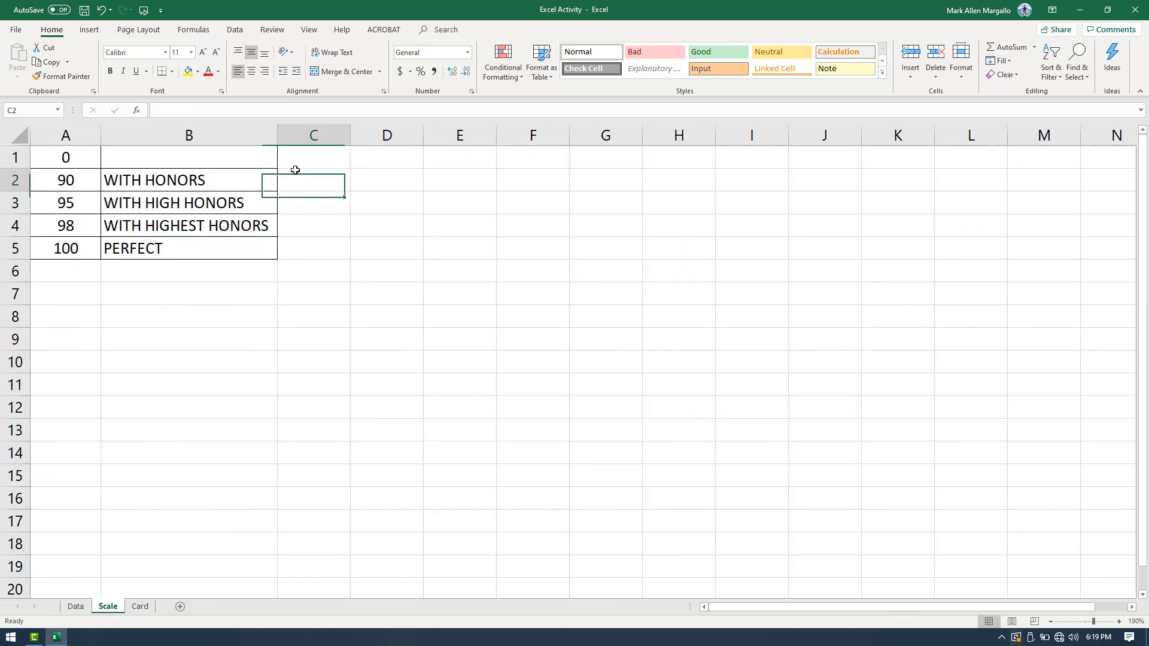
left_click_drag(96, 157, 147, 158)
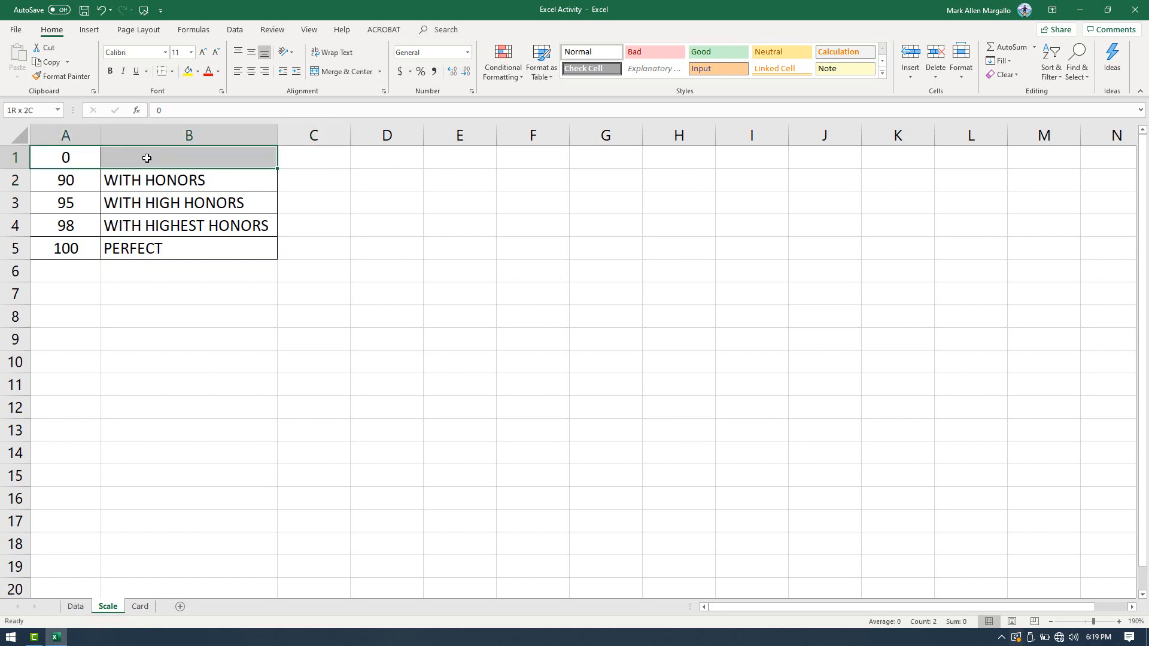
left_click(146, 158)
left_click(75, 606)
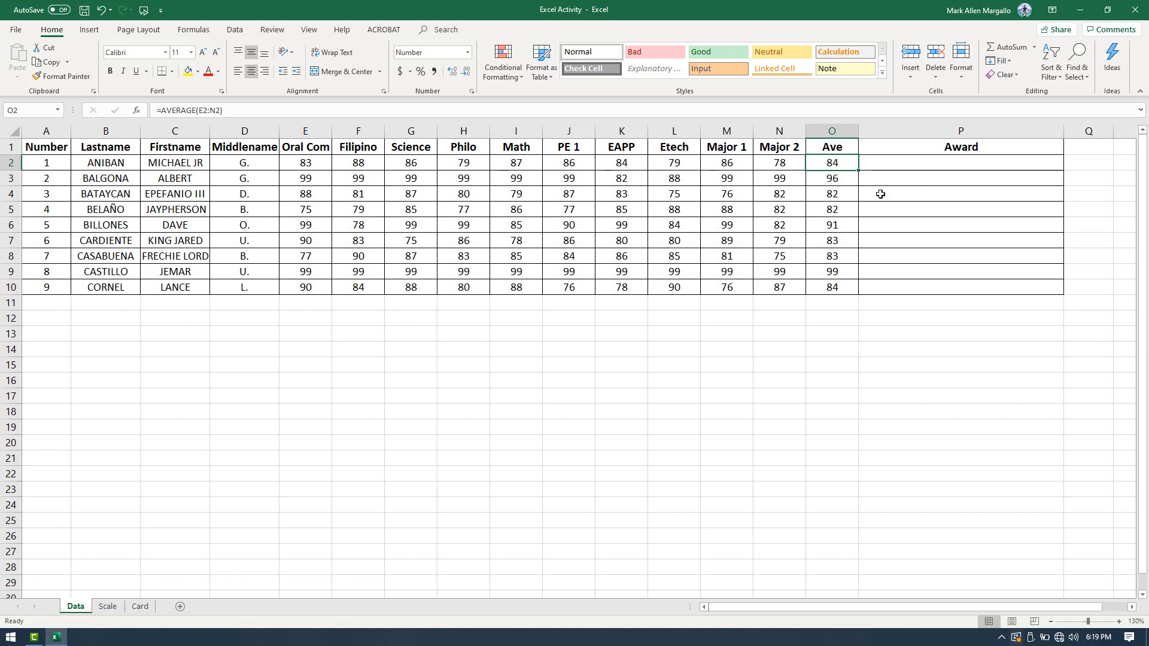
- Compare the second student's average with the WITH HIGH HONORS row on the Scale sheet and review the remaining averages on Data
left_click_drag(821, 179, 885, 174)
left_click(877, 174)
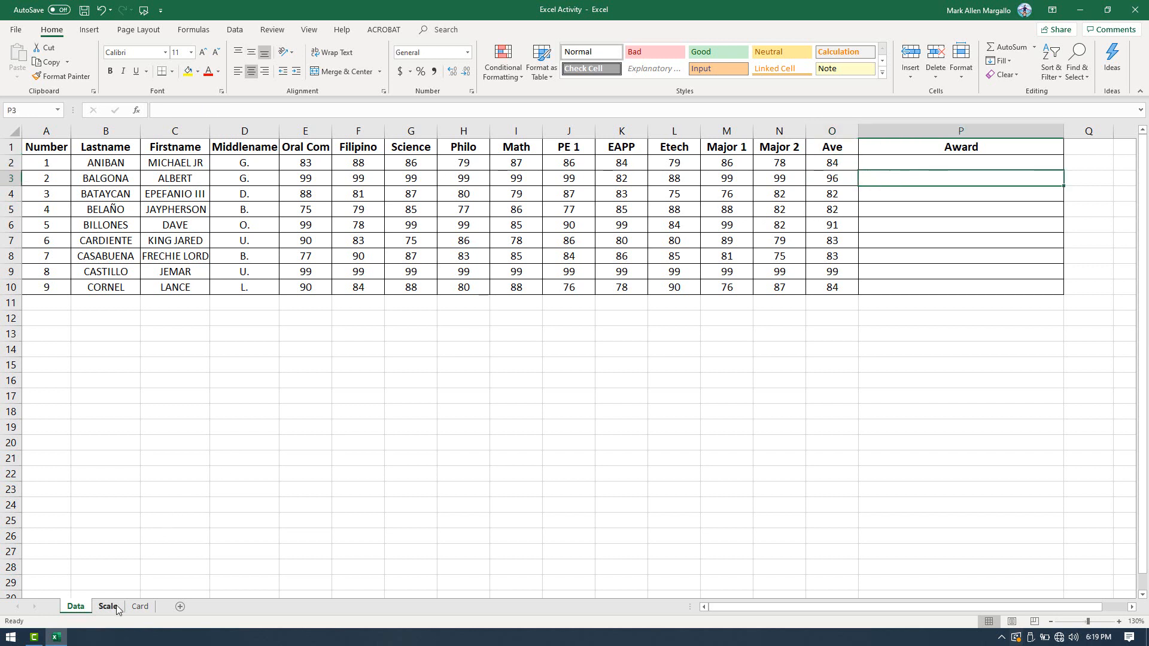
left_click(117, 609)
left_click_drag(60, 203, 149, 203)
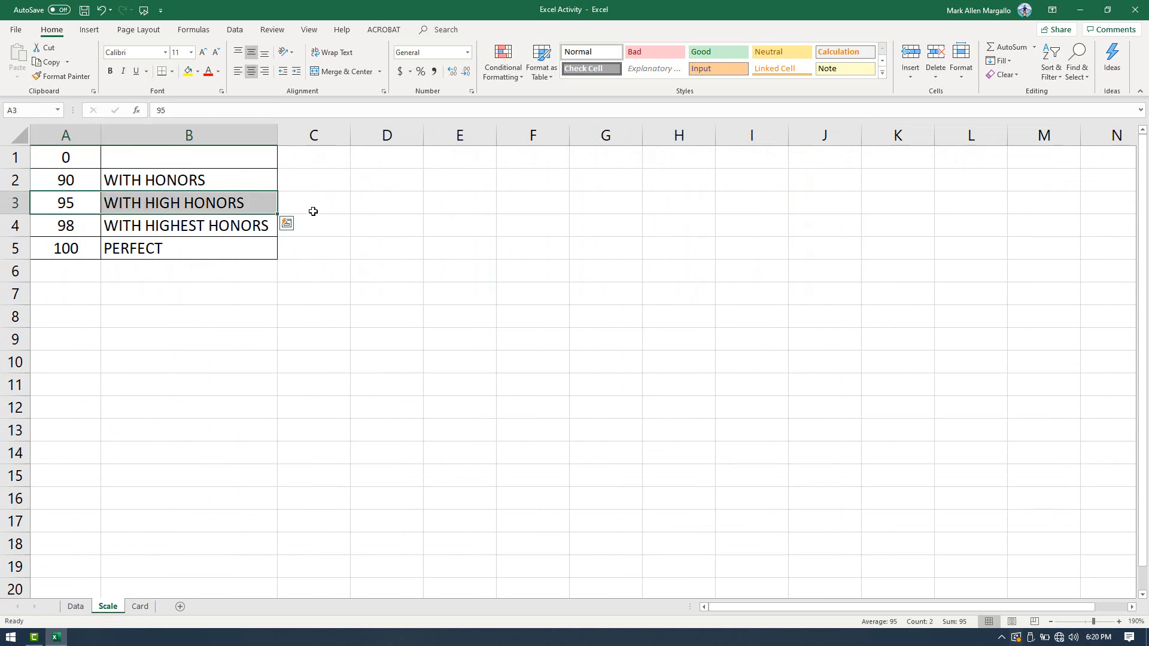
left_click(83, 607)
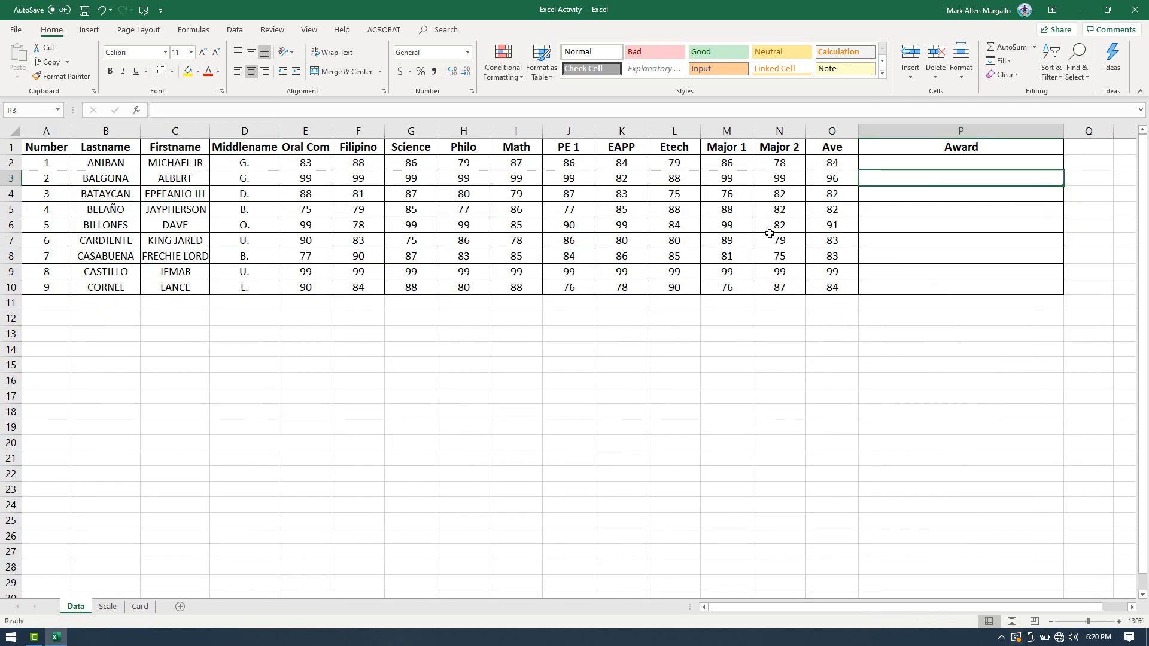
left_click_drag(825, 197, 834, 289)
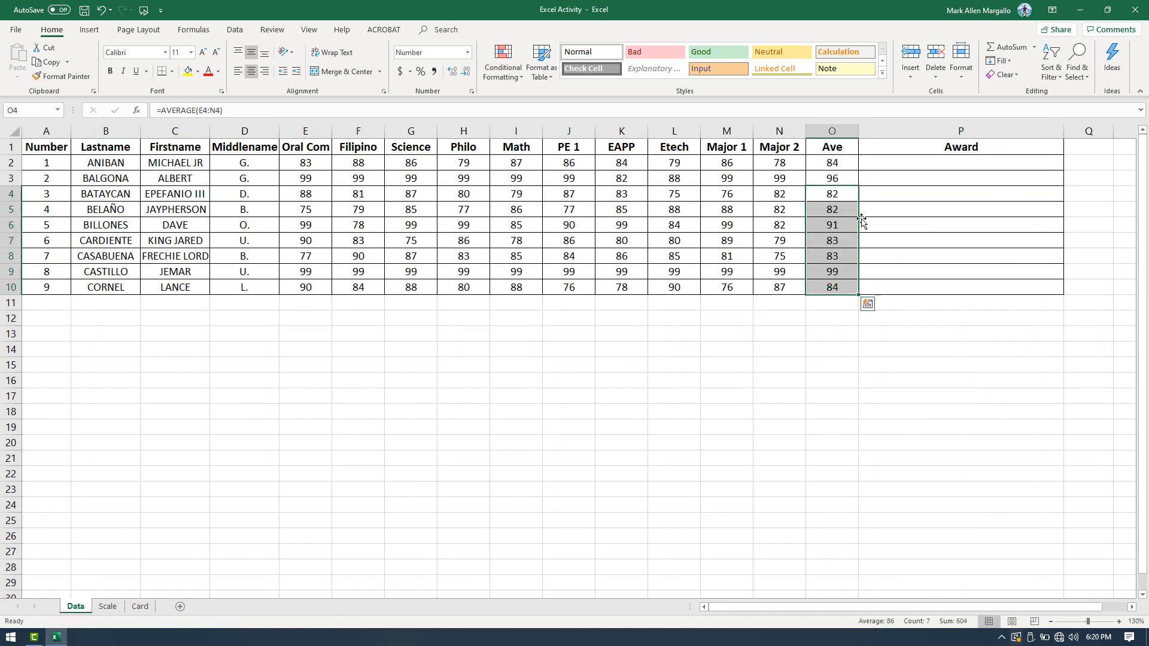
- Begin a VLOOKUP formula in P2 of the Data sheet with the first student's average, O2, as the lookup value
left_click(878, 167)
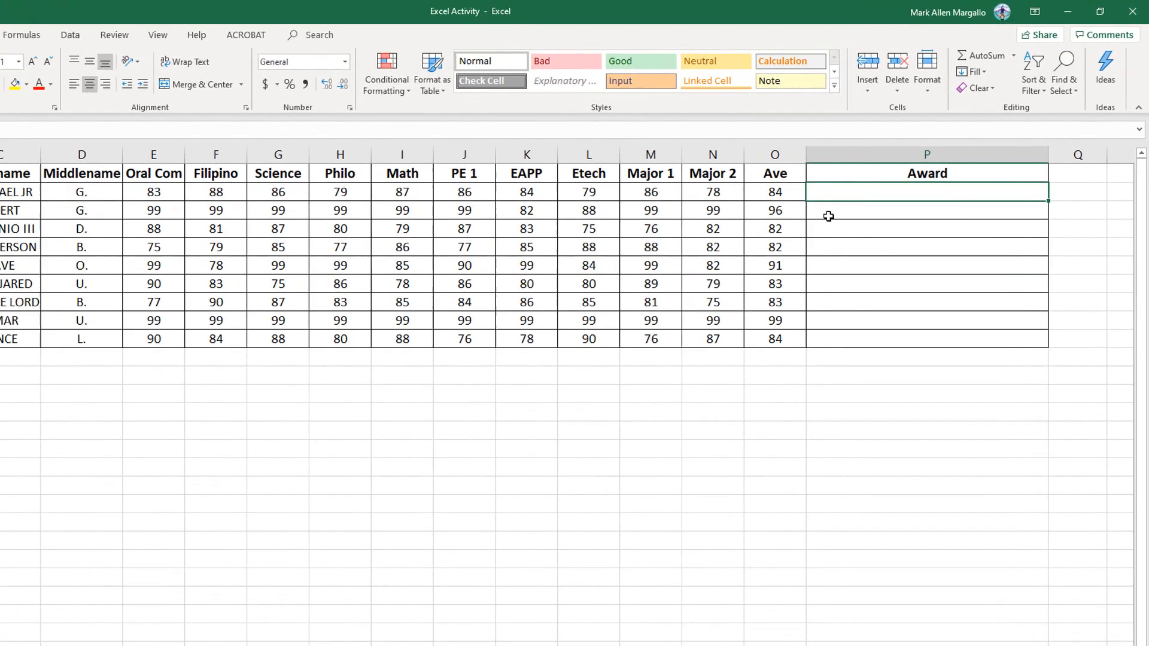
type("=")
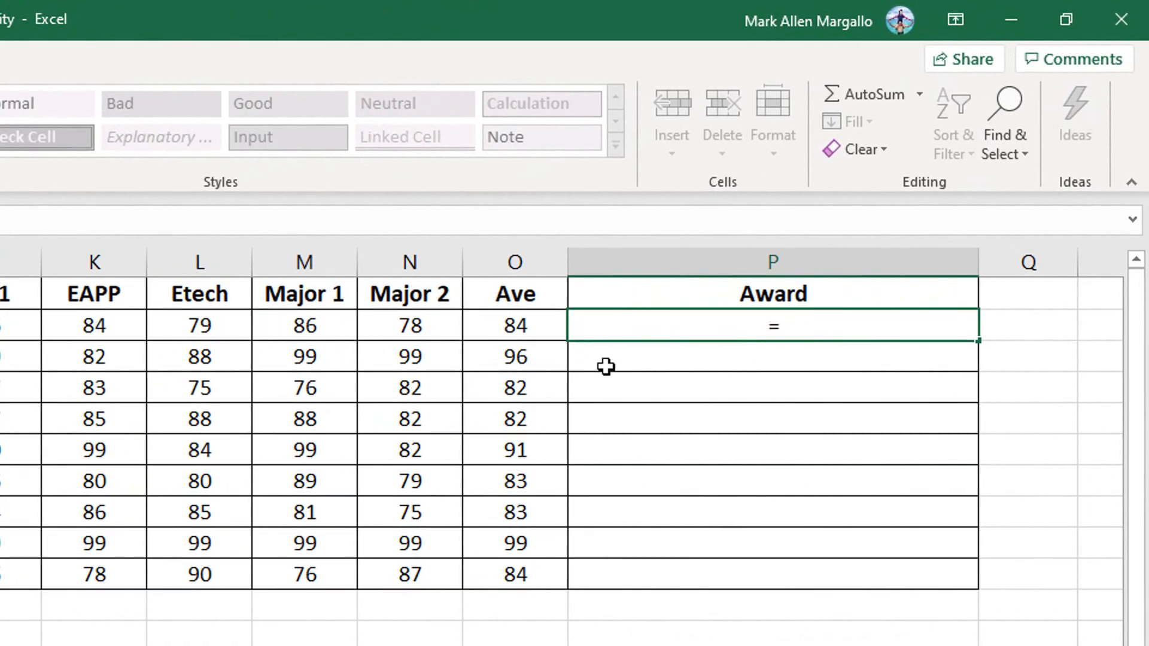
type("vl")
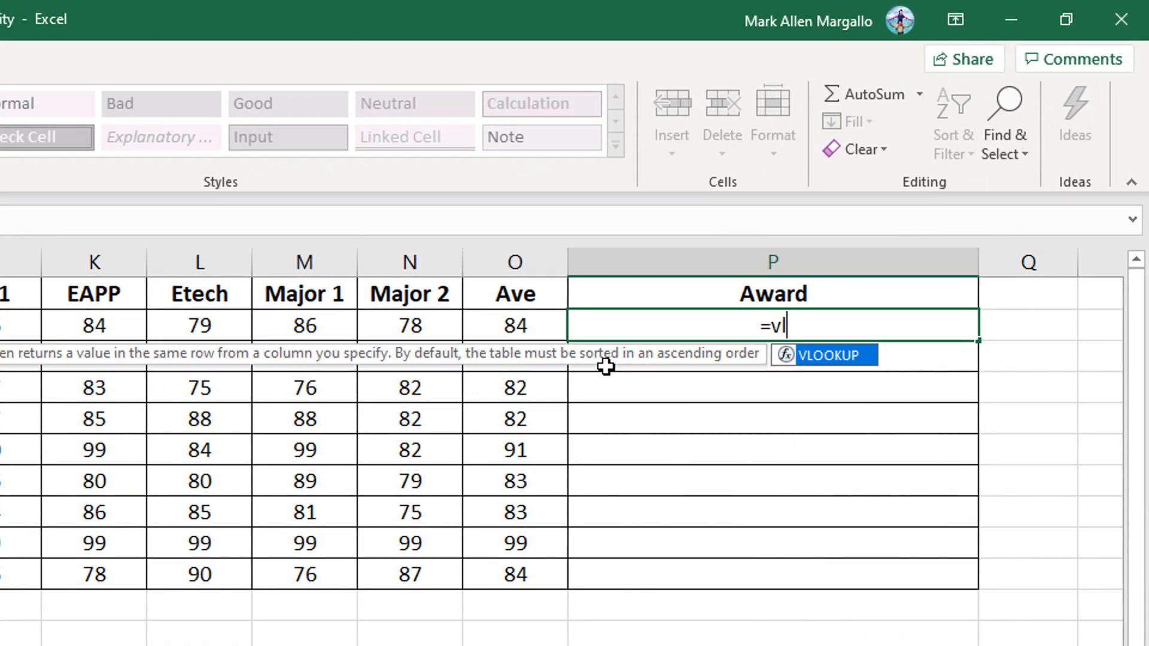
key("Tab")
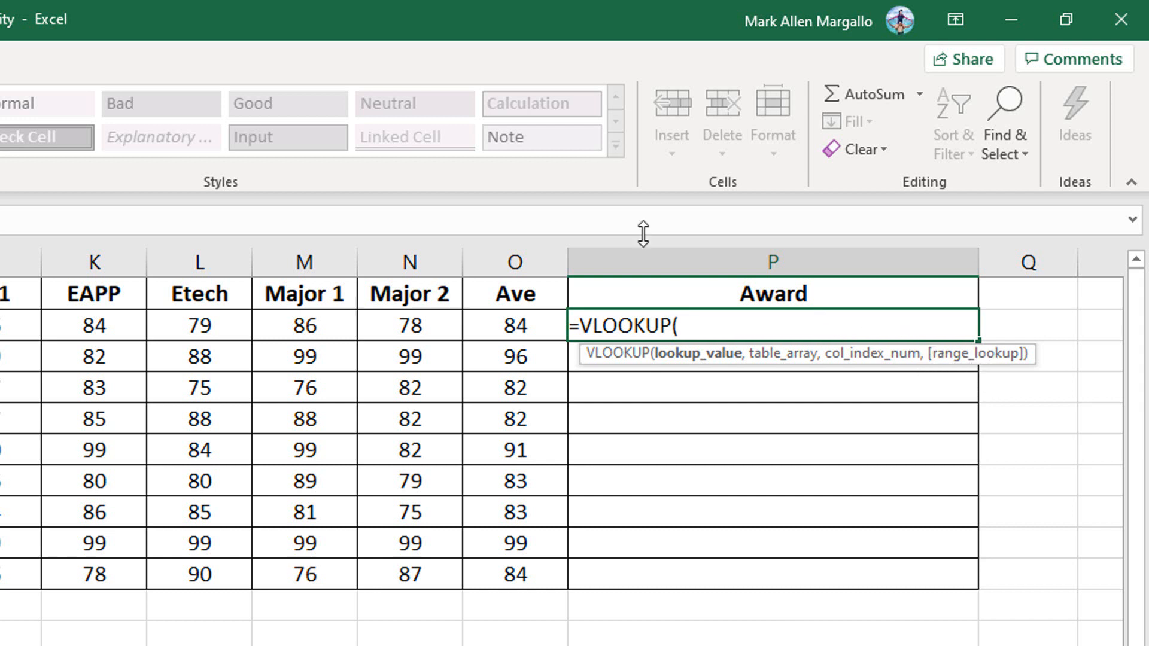
left_click(519, 329)
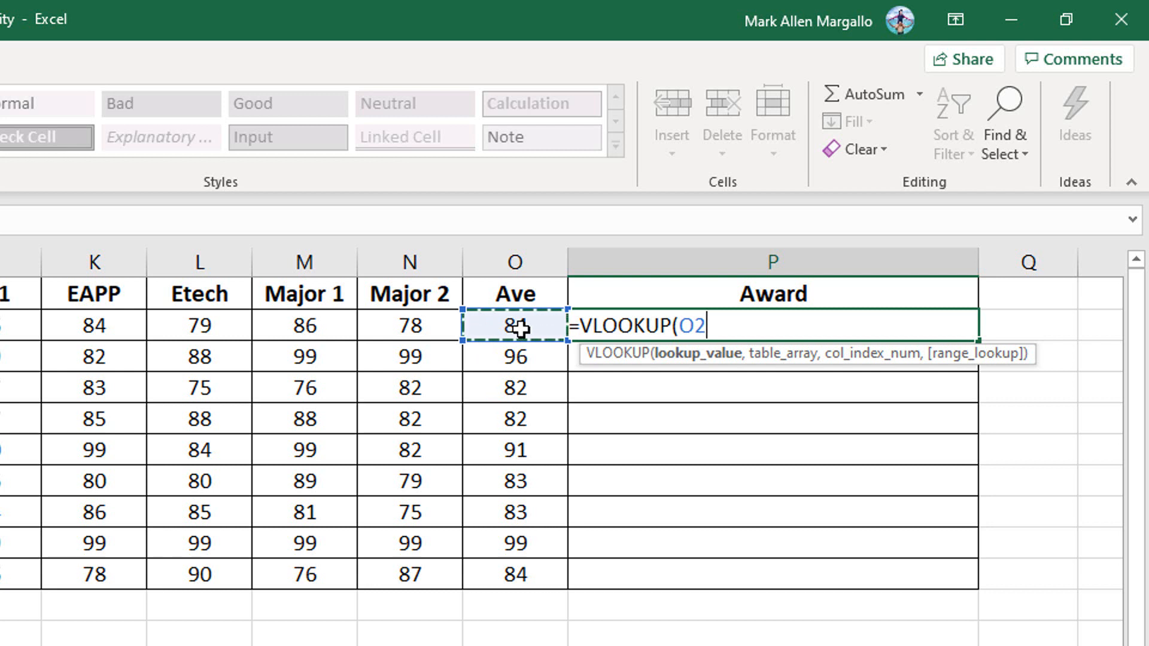
type(",")
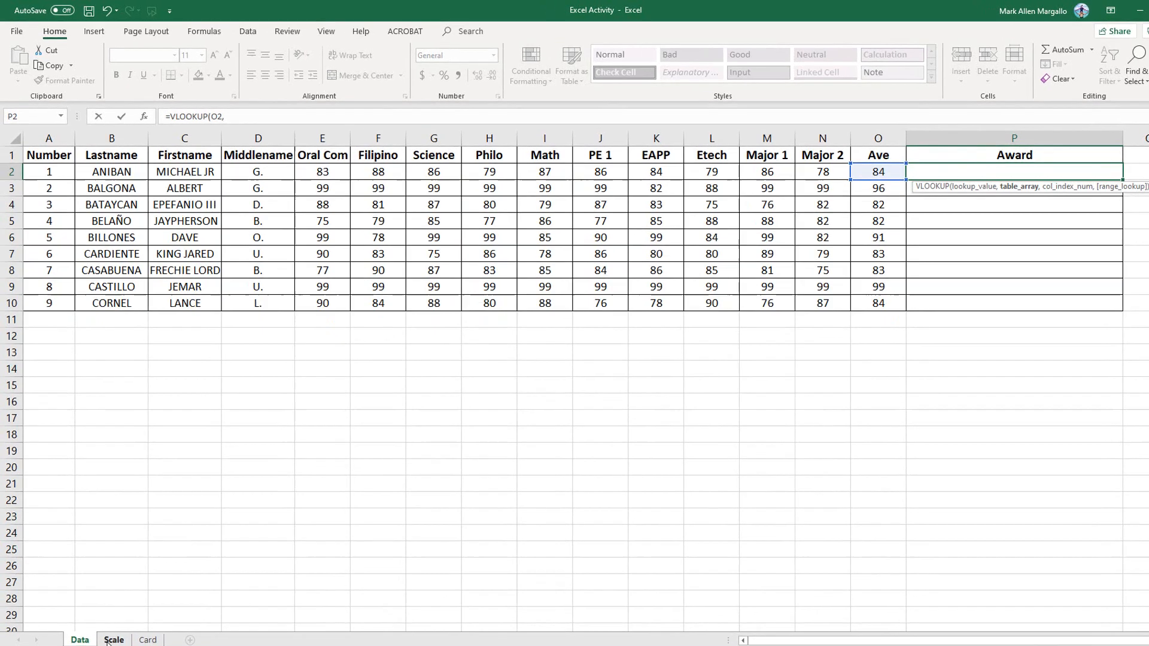
- Set the VLOOKUP table array to A1:B5 on the Scale sheet
left_click(105, 607)
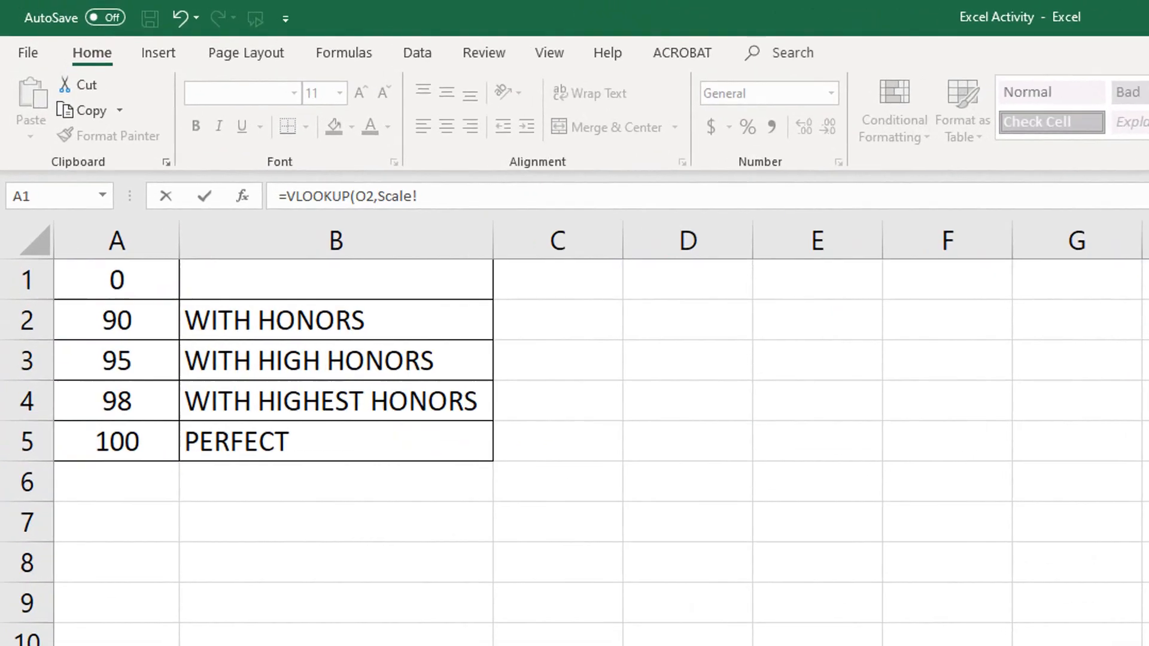
left_click_drag(116, 324, 273, 489)
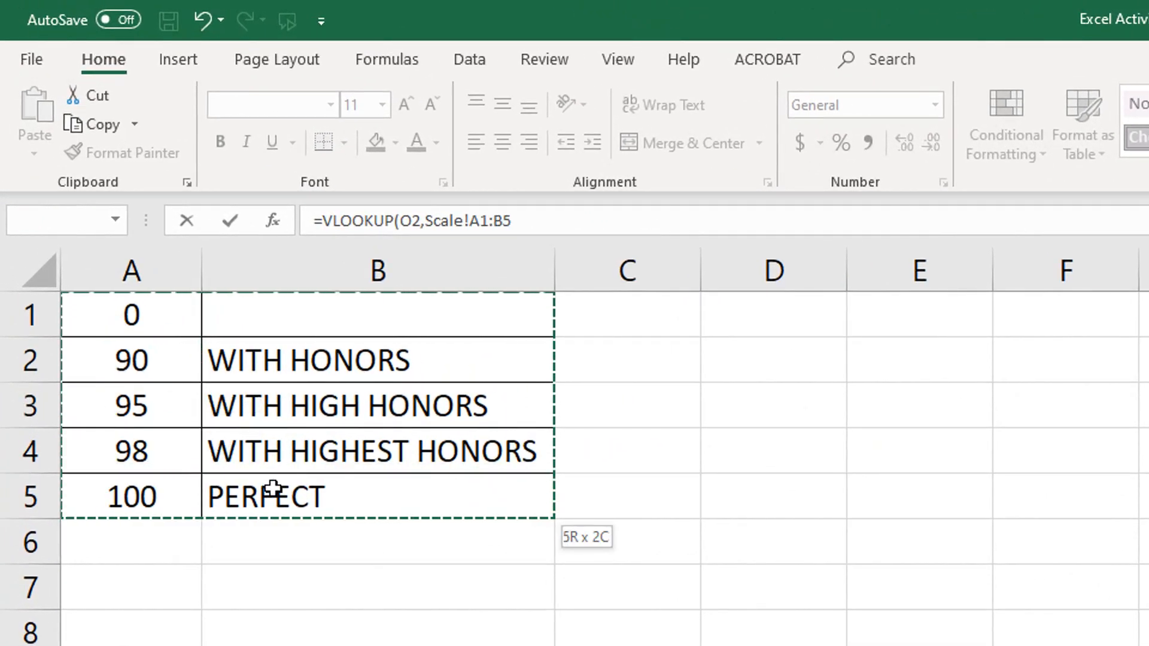
left_click(114, 316)
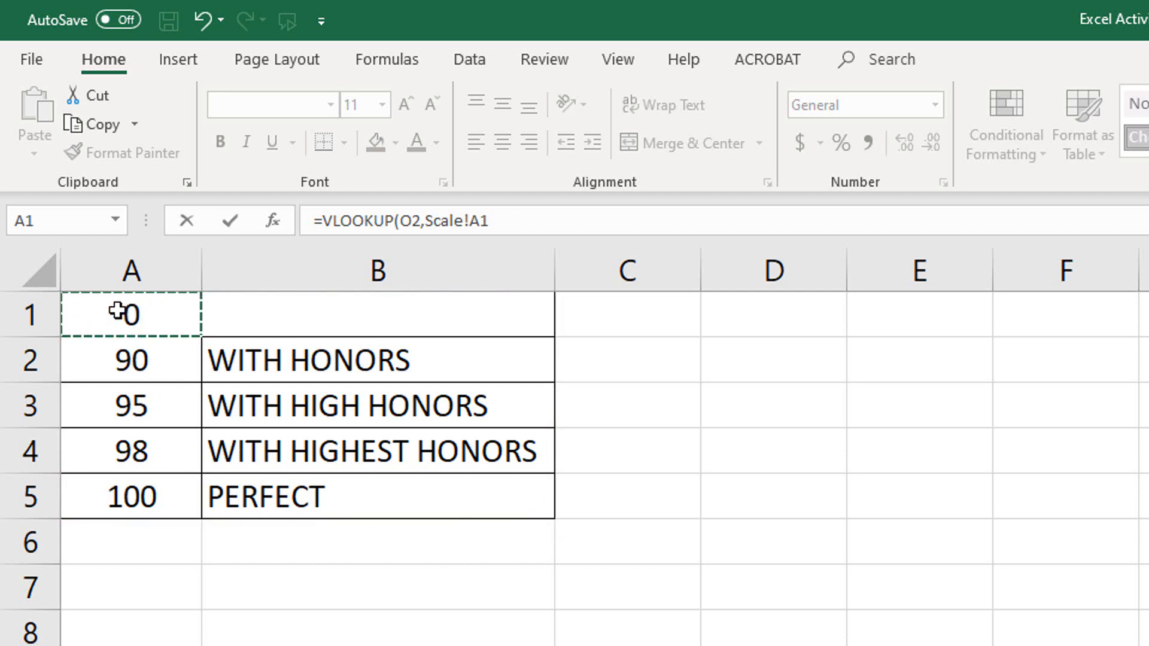
left_click_drag(186, 382, 286, 494)
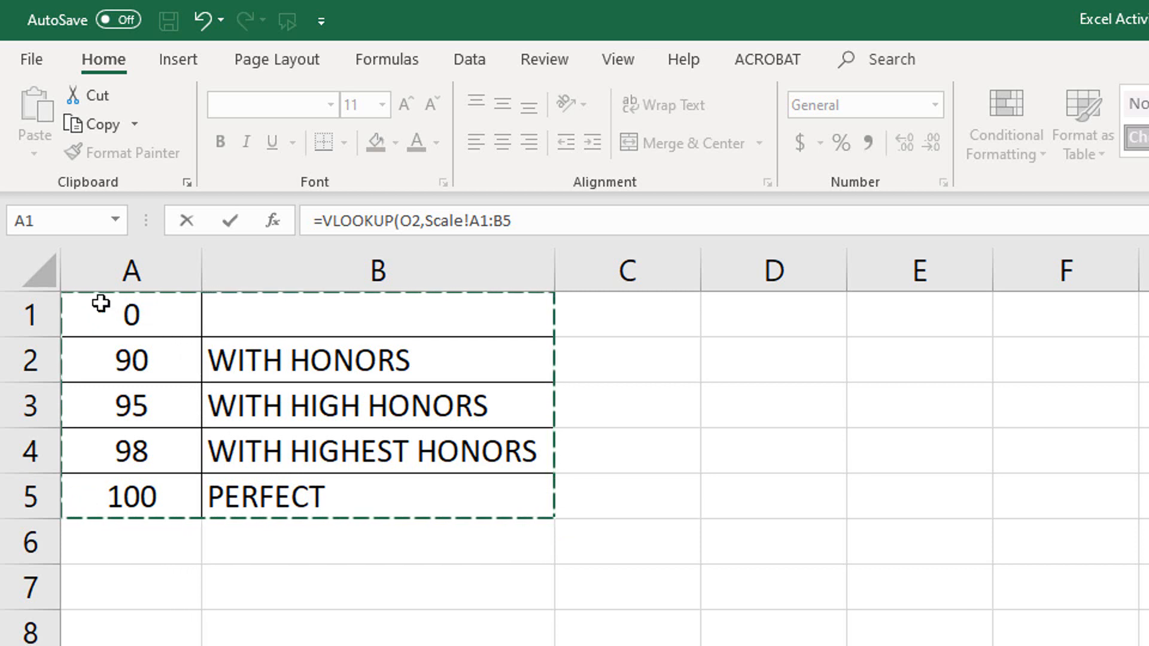
left_click_drag(100, 303, 1048, 645)
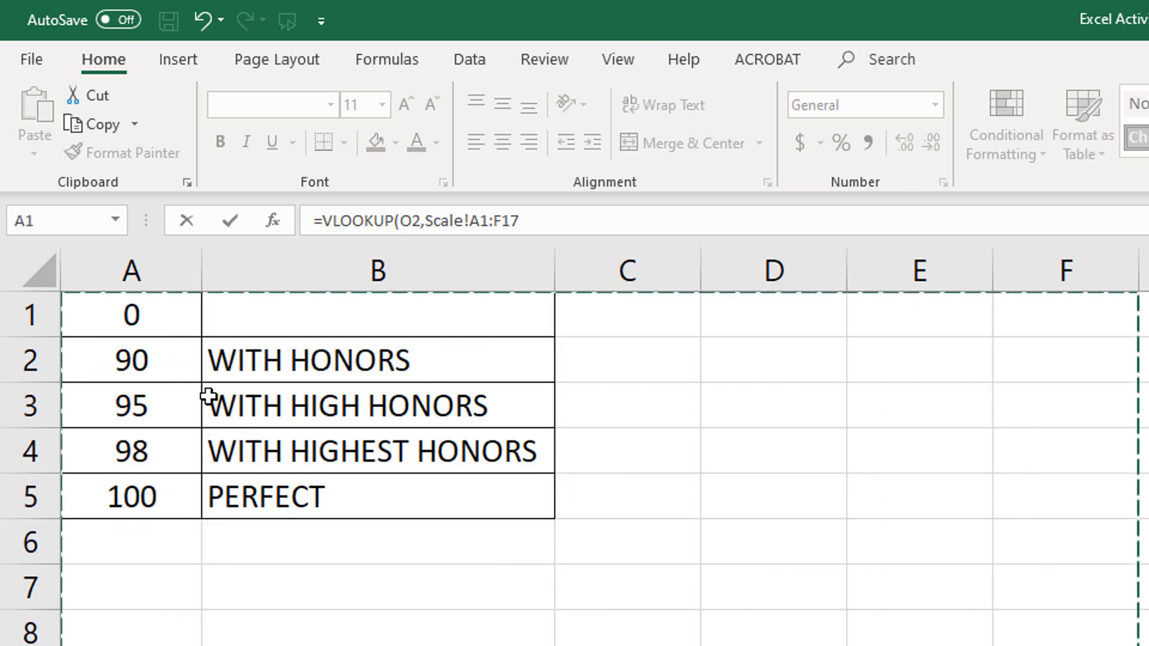
left_click_drag(97, 313, 336, 483)
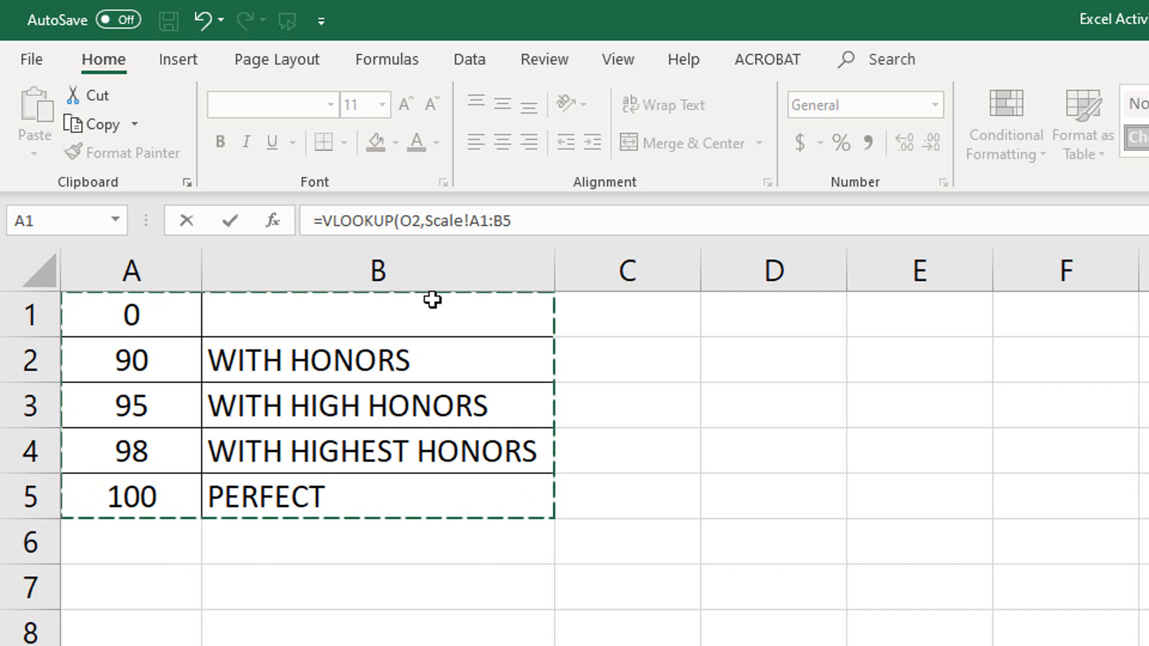
- Make the table array absolute as Scale!$A$1:$B$5 and set the column index number to 2
left_click(472, 221)
left_click_drag(503, 218, 522, 214)
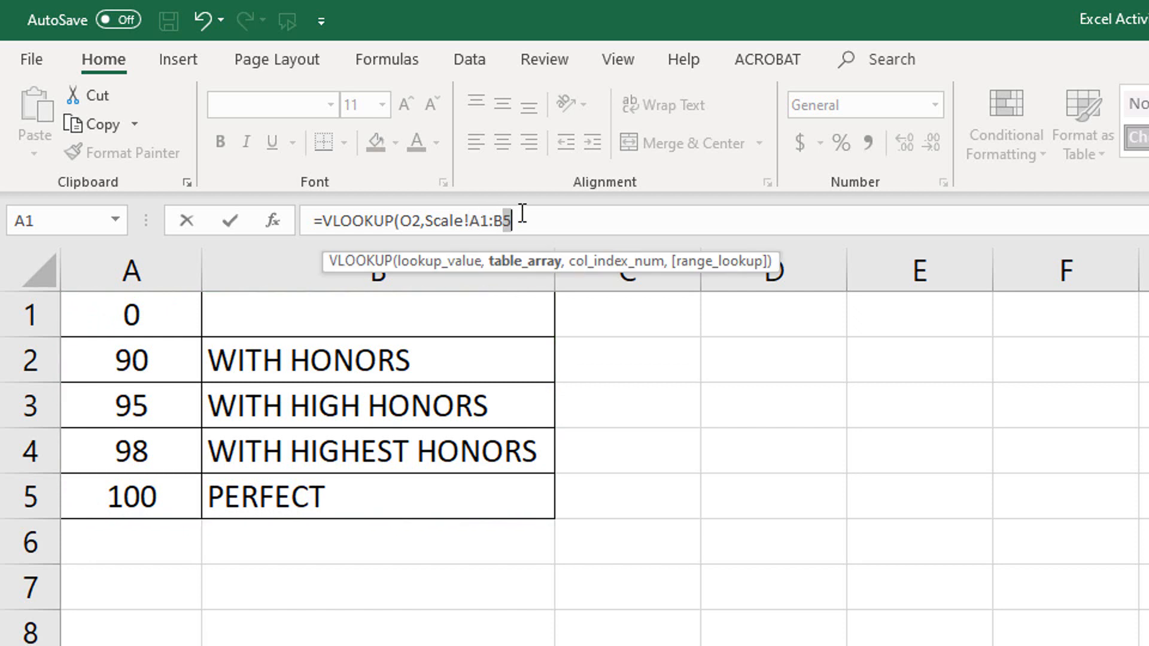
left_click(470, 222)
type("$")
key("Right")
type("$")
key("Right")
key("Right")
type("$")
key("Right")
type("$")
key("Right")
type(",")
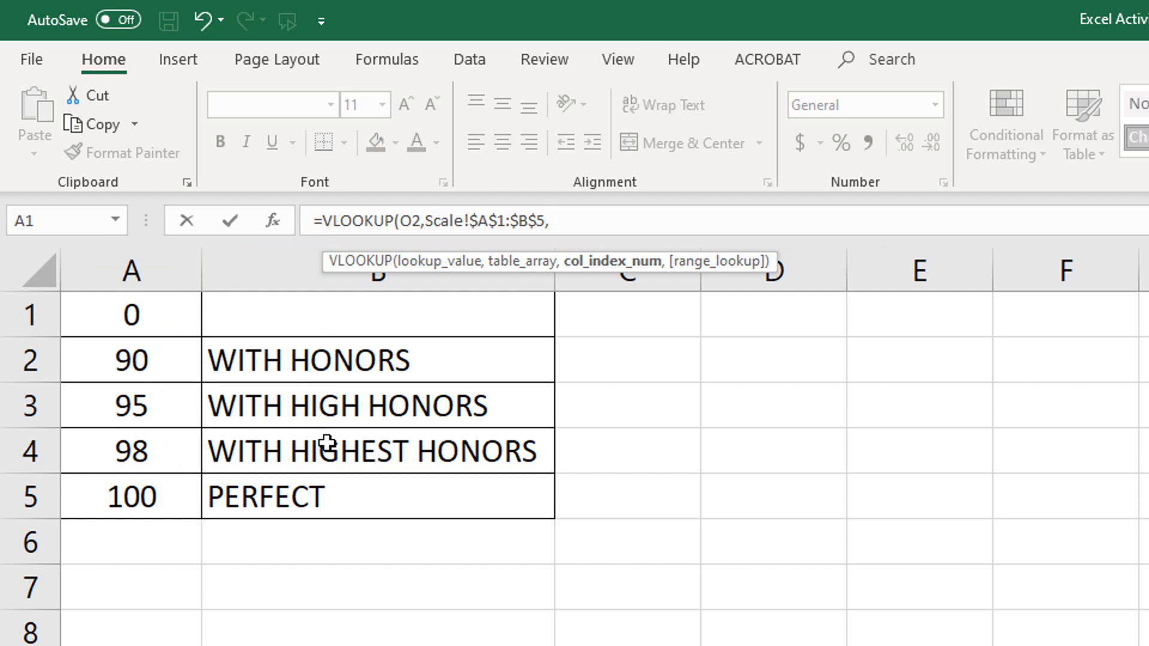
type(",")
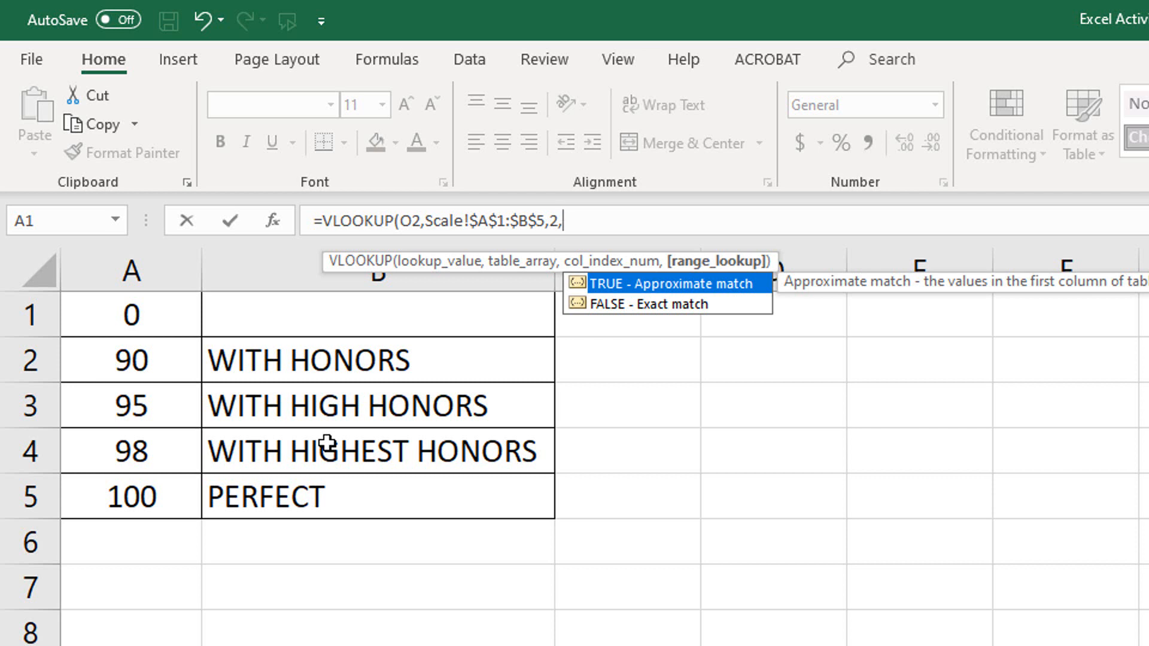
left_click(327, 444)
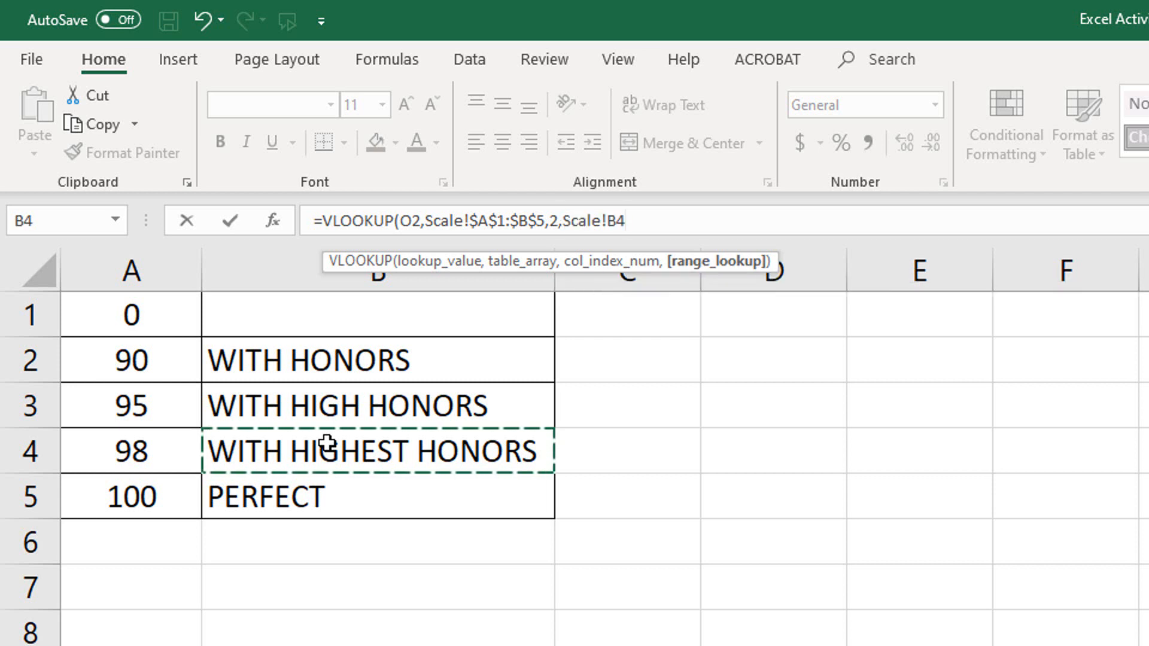
key("BackSpace")
key("BackSpace")
key("BackSpace")
key("BackSpace")
key("BackSpace")
key("BackSpace")
key("BackSpace")
key("BackSpace")
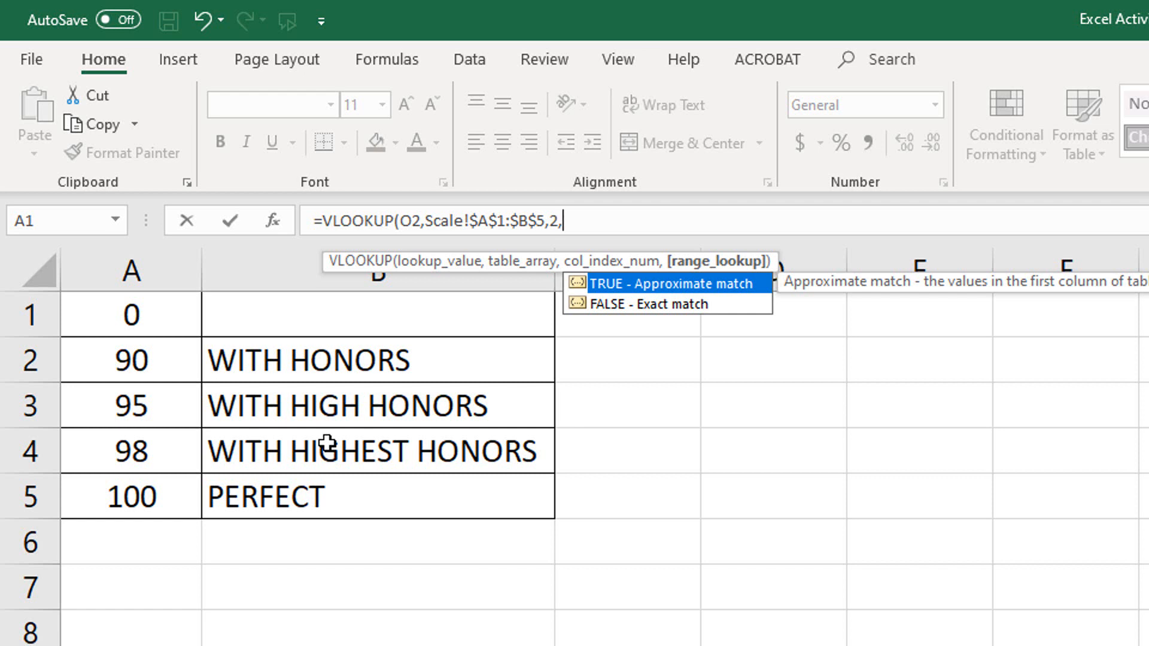
- Complete the formula as =VLOOKUP(O2,Scale!$A$1:$B$5,2,TRUE), using TRUE for an approximate match
key("Down")
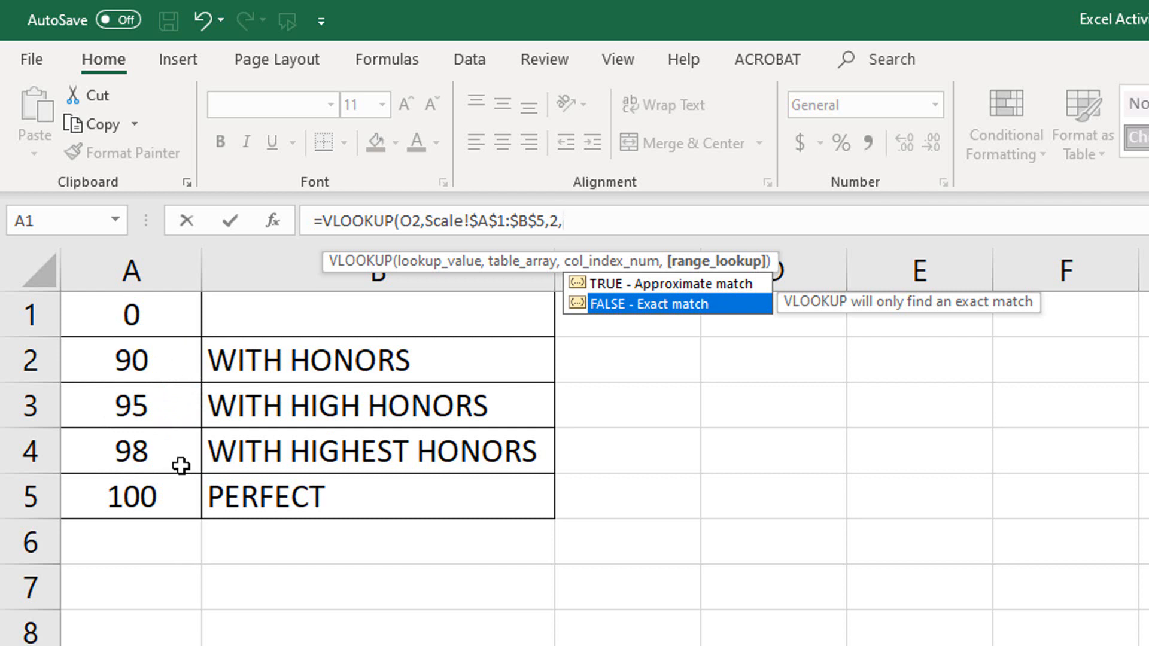
left_click(651, 288)
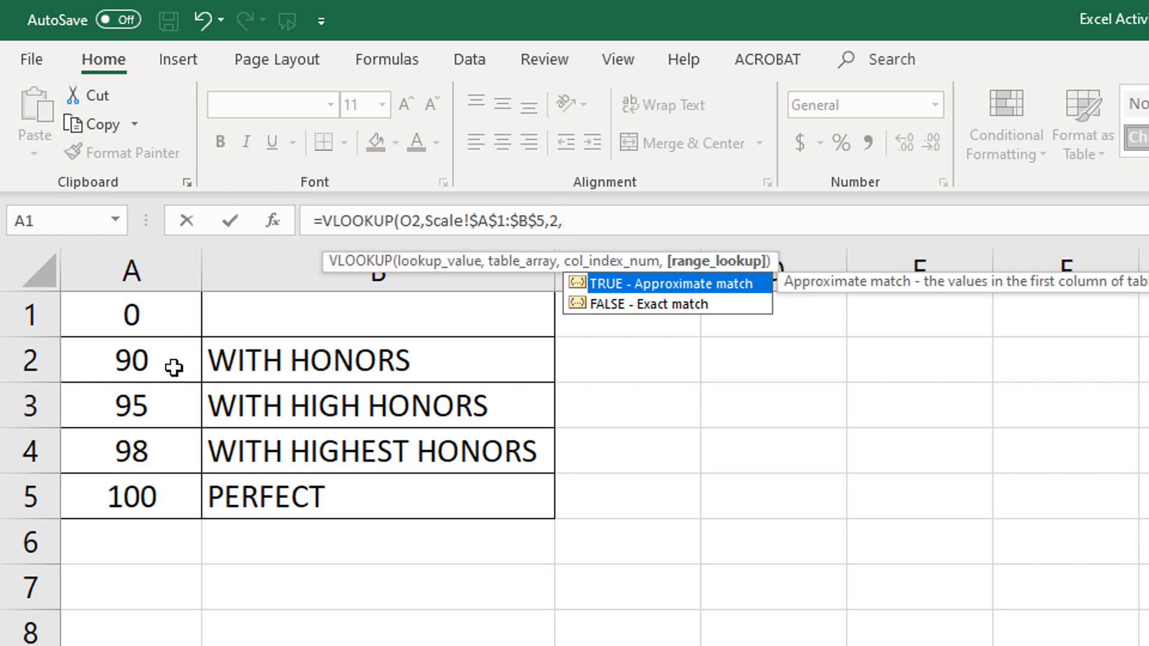
key("Tab")
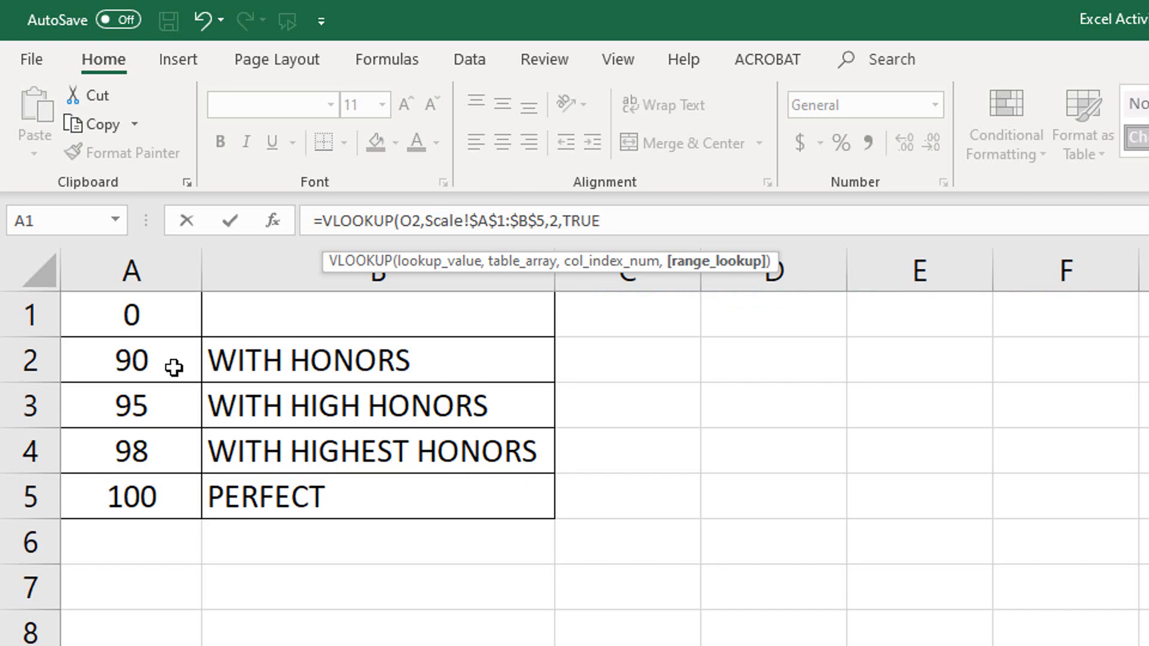
type(")")
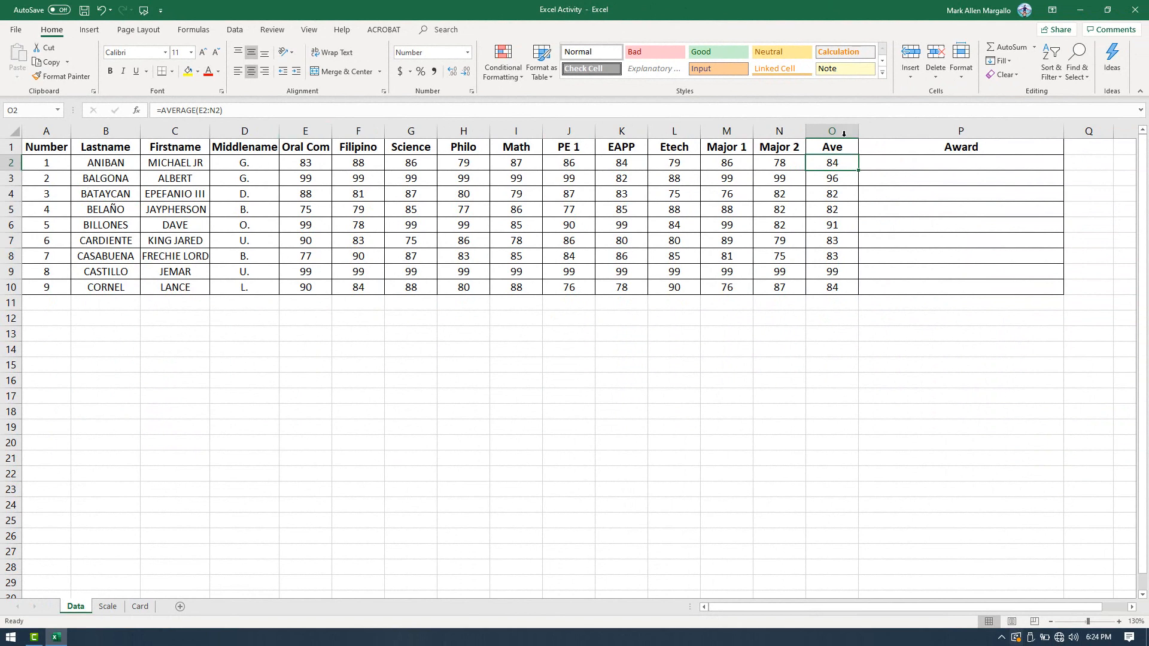
- Remove the range lookup argument from the P2 VLOOKUP formula and re-enter it as TRUE
left_click(898, 159)
left_click(439, 111)
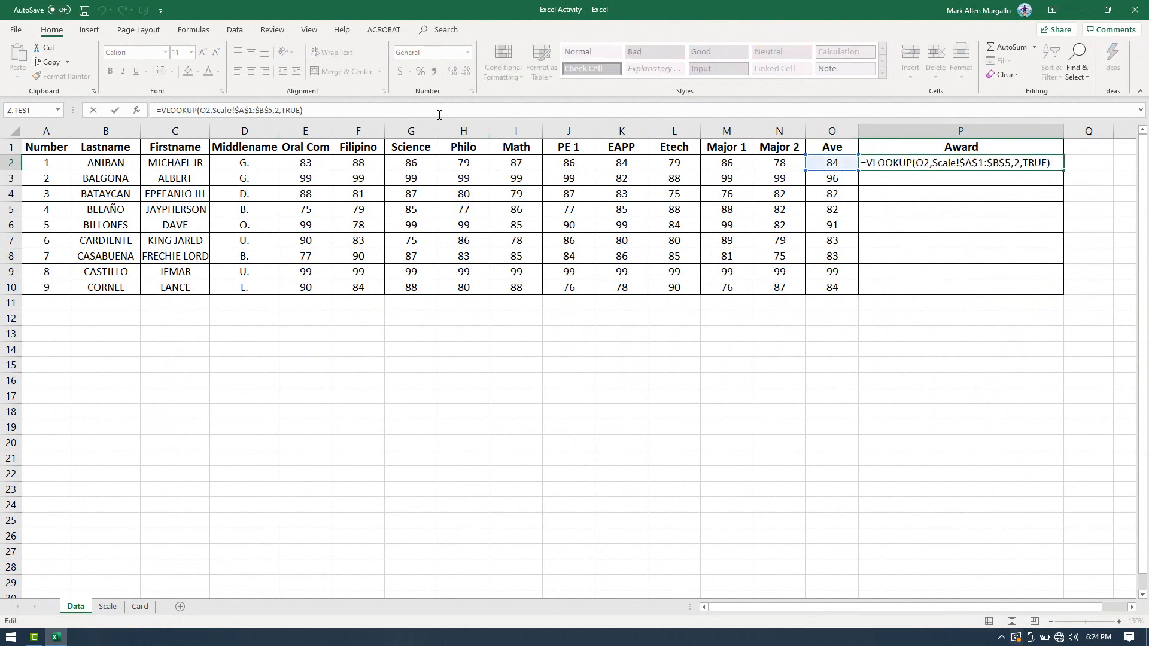
key("BackSpace")
key("BackSpace")
key("BackSpace")
key("BackSpace")
key("BackSpace")
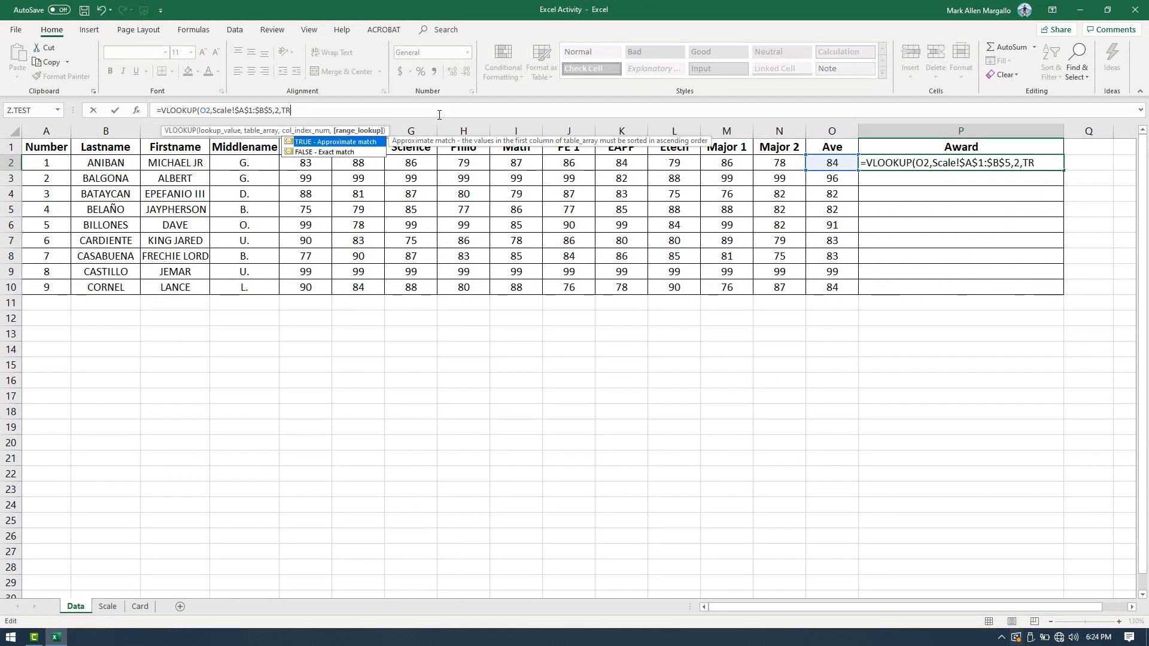
key("BackSpace")
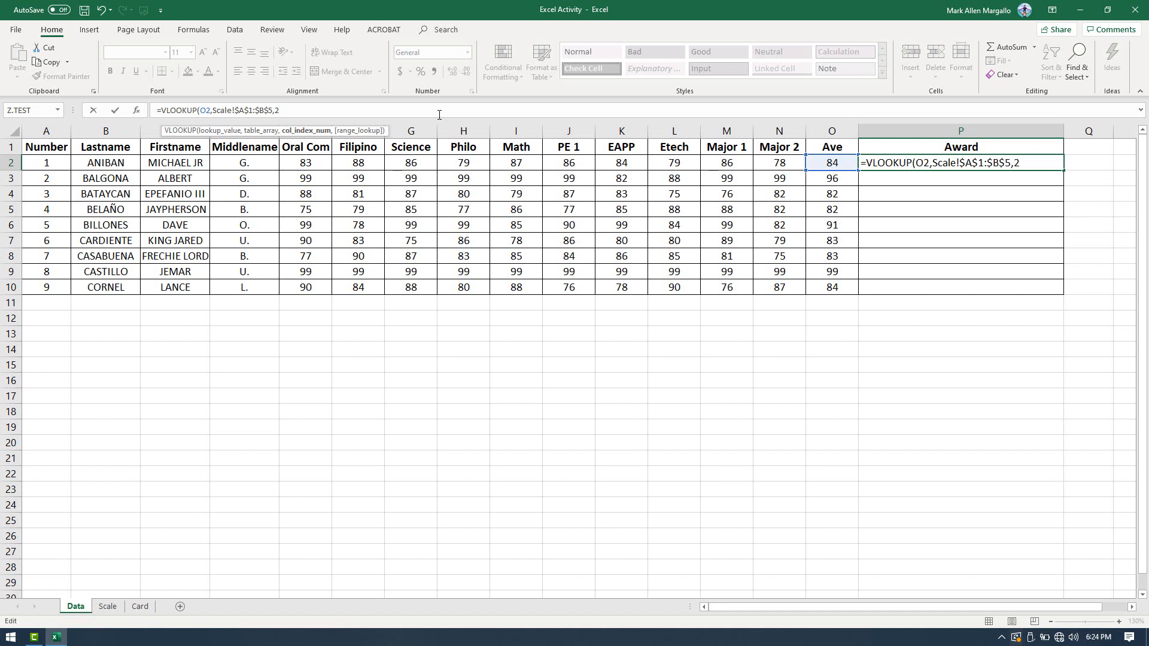
type(",")
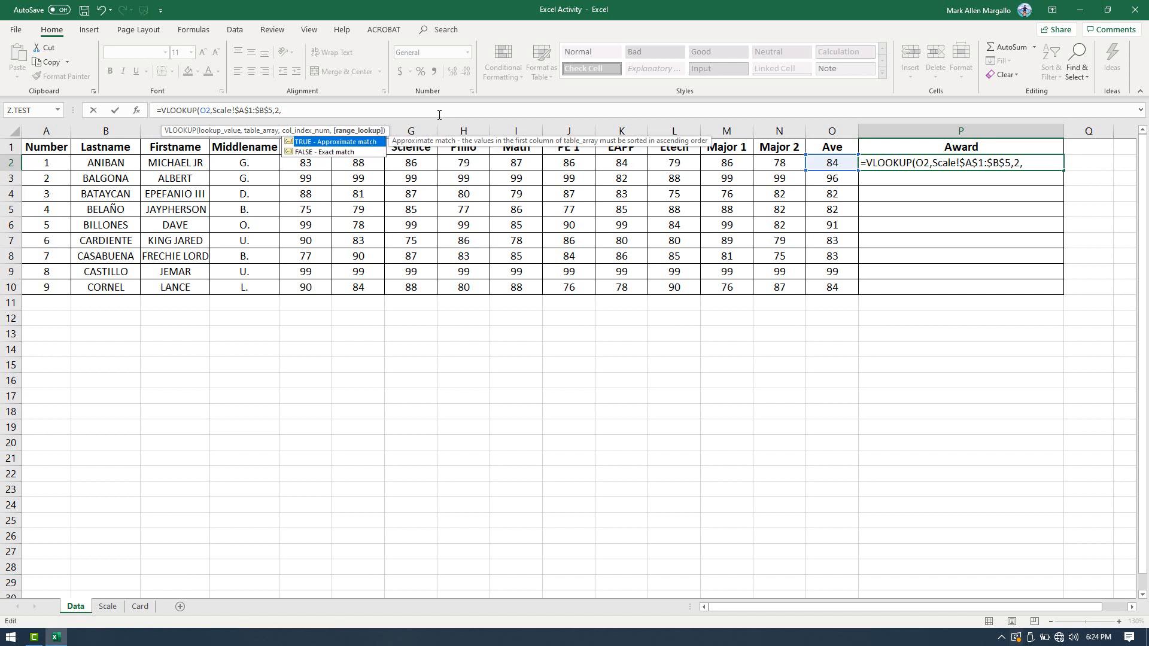
key("Tab")
type("(")
key("BackSpace")
key("Tab")
type(")")
key("Return")
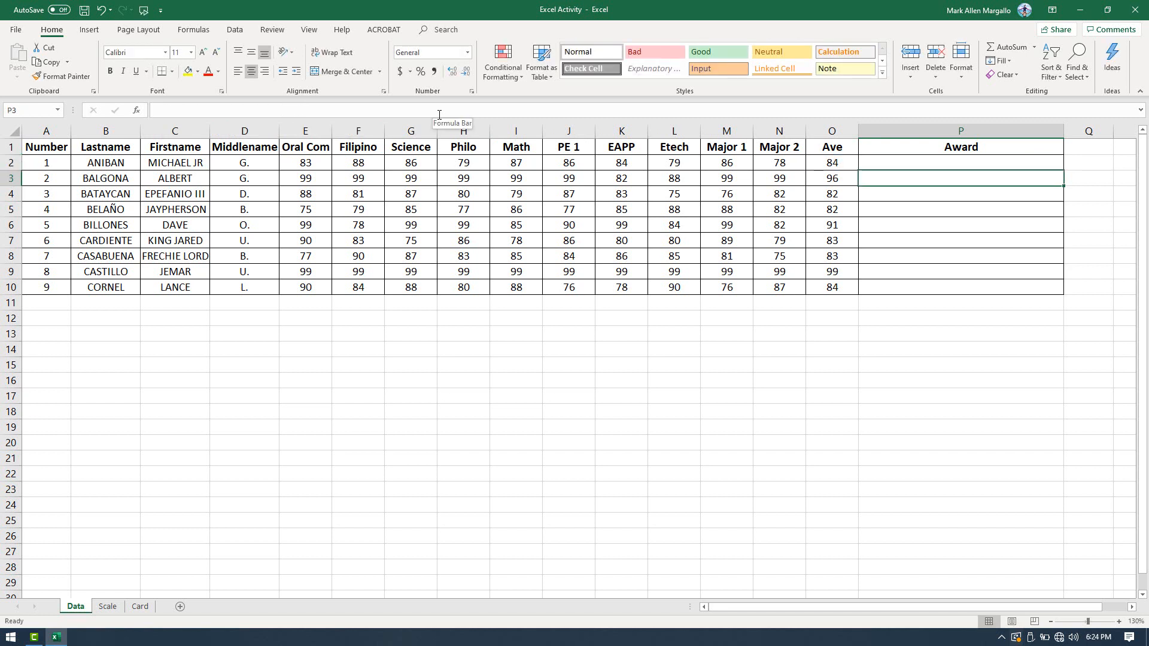
left_click(838, 161)
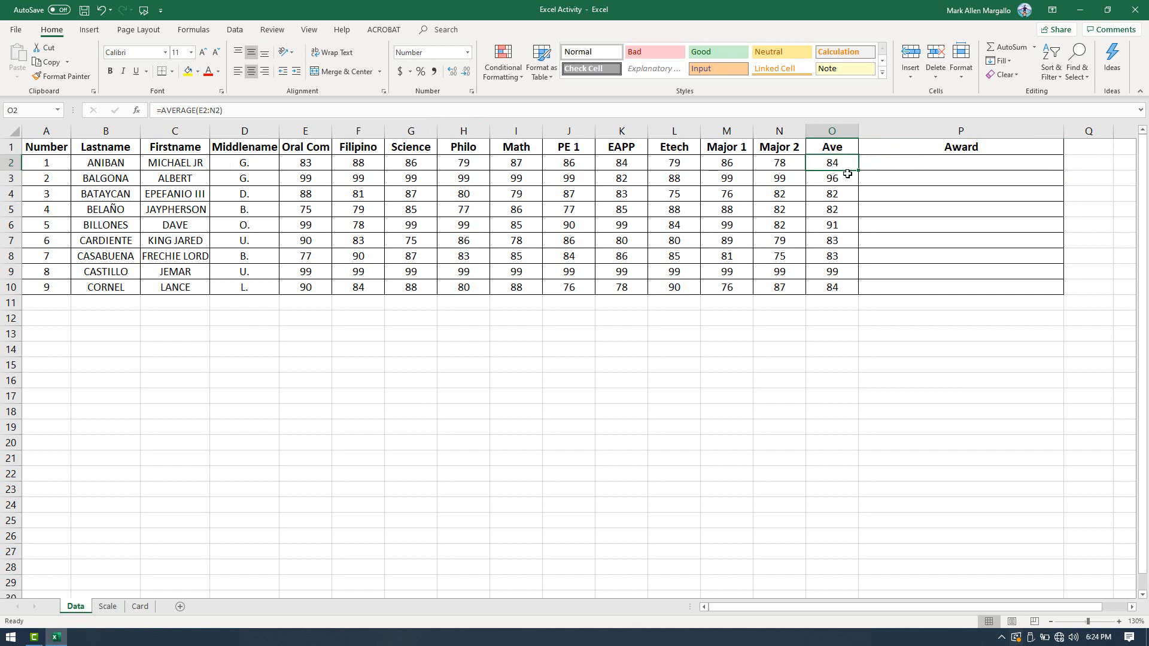
- Check the grade thresholds and their matching awards in A1:B5 on the Scale sheet
left_click(109, 607)
left_click_drag(73, 159, 164, 249)
left_click(69, 155)
left_click(164, 250)
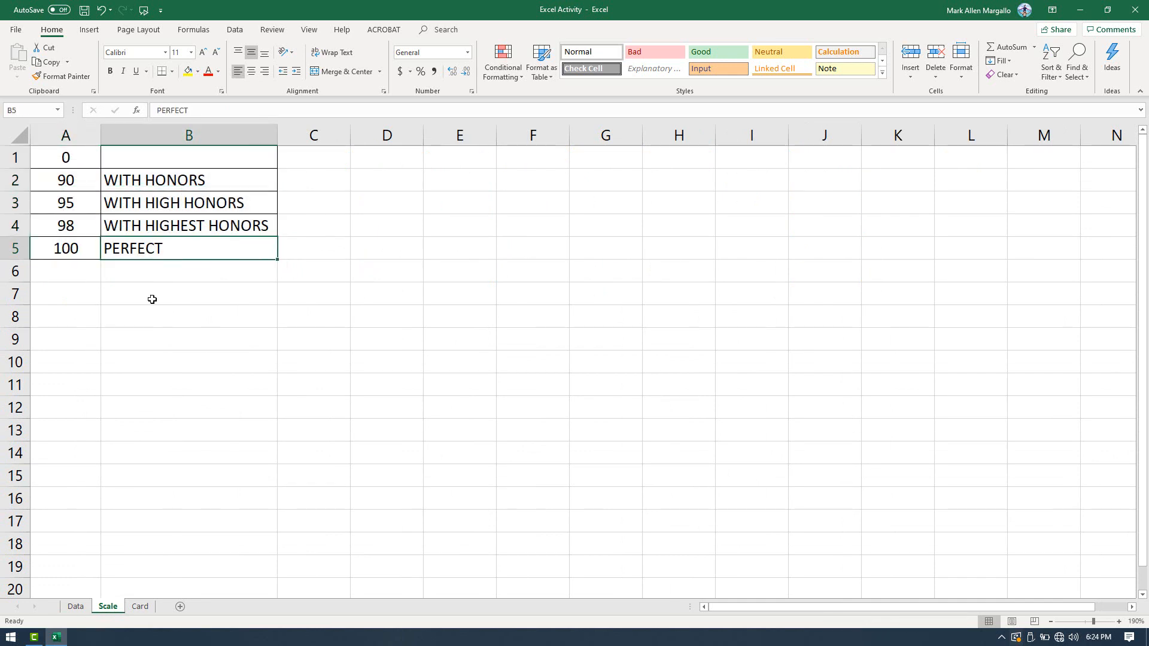
- Copy the VLOOKUP formula from P2 on the Data sheet down the Award column through P10
left_click(75, 607)
left_click(967, 238)
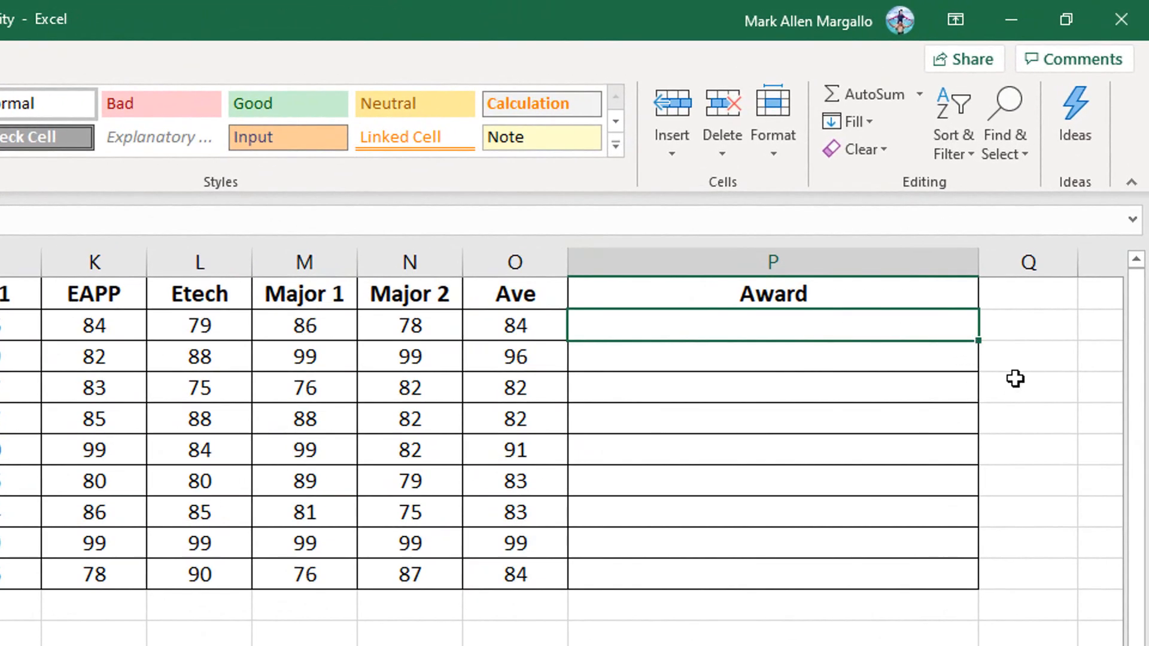
left_click(529, 319)
left_click(897, 326)
left_click_drag(979, 342, 978, 579)
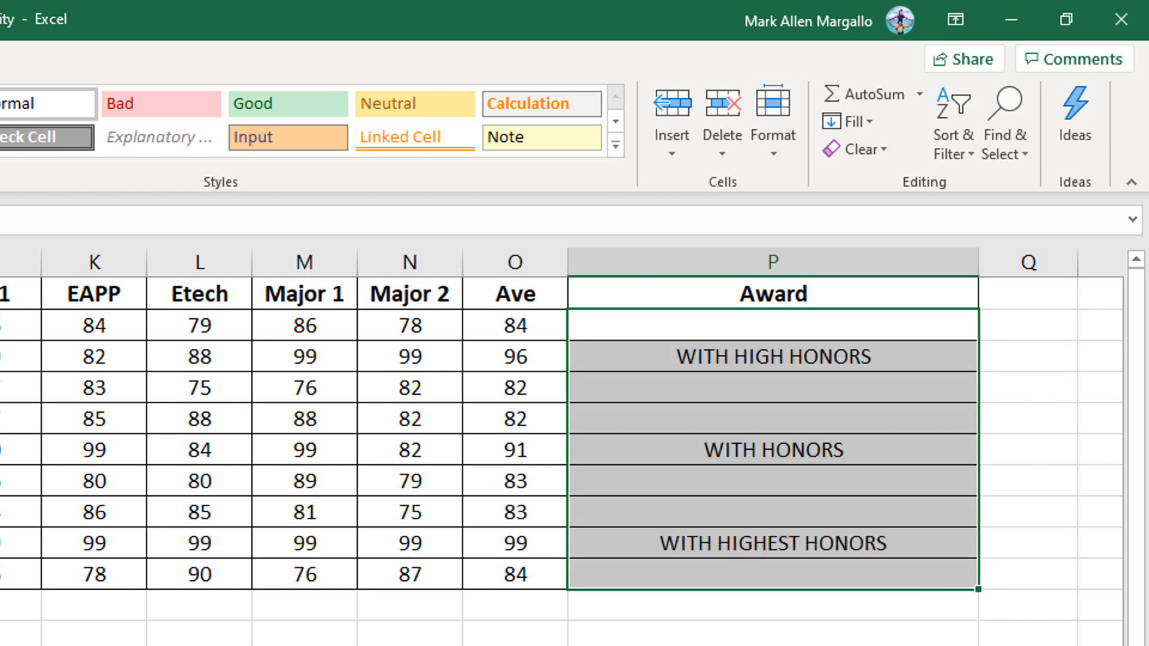
left_click(410, 645)
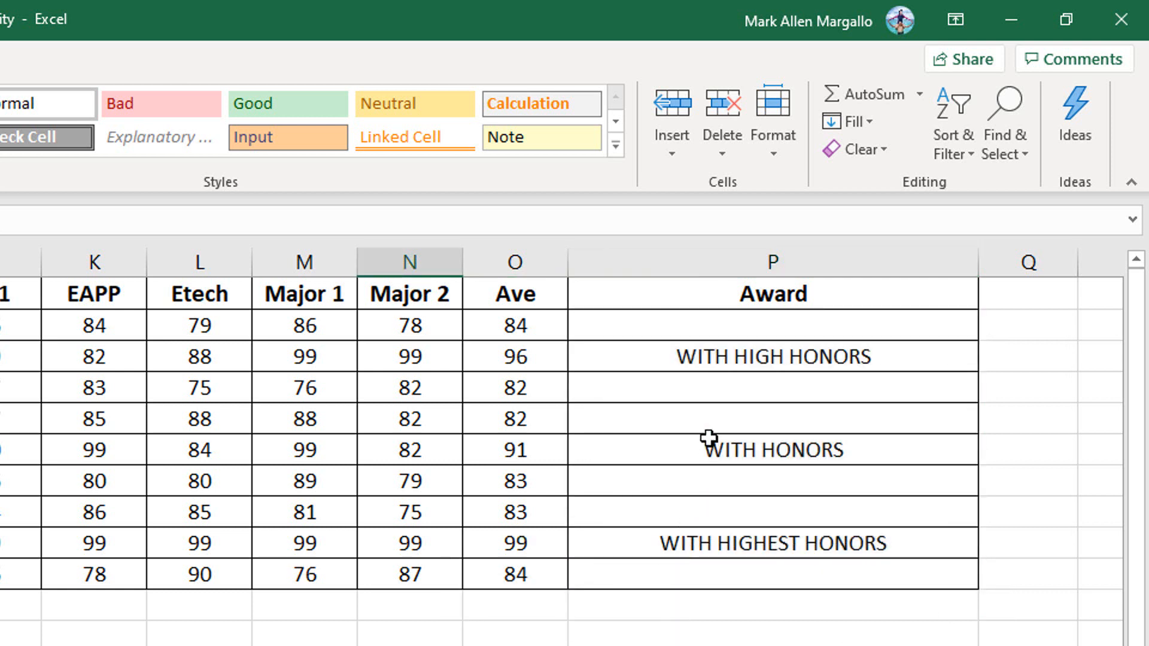
- Compare the averages with the looked-up awards in O3:P3, O6:P6 and O9:P9
left_click_drag(537, 360, 611, 362)
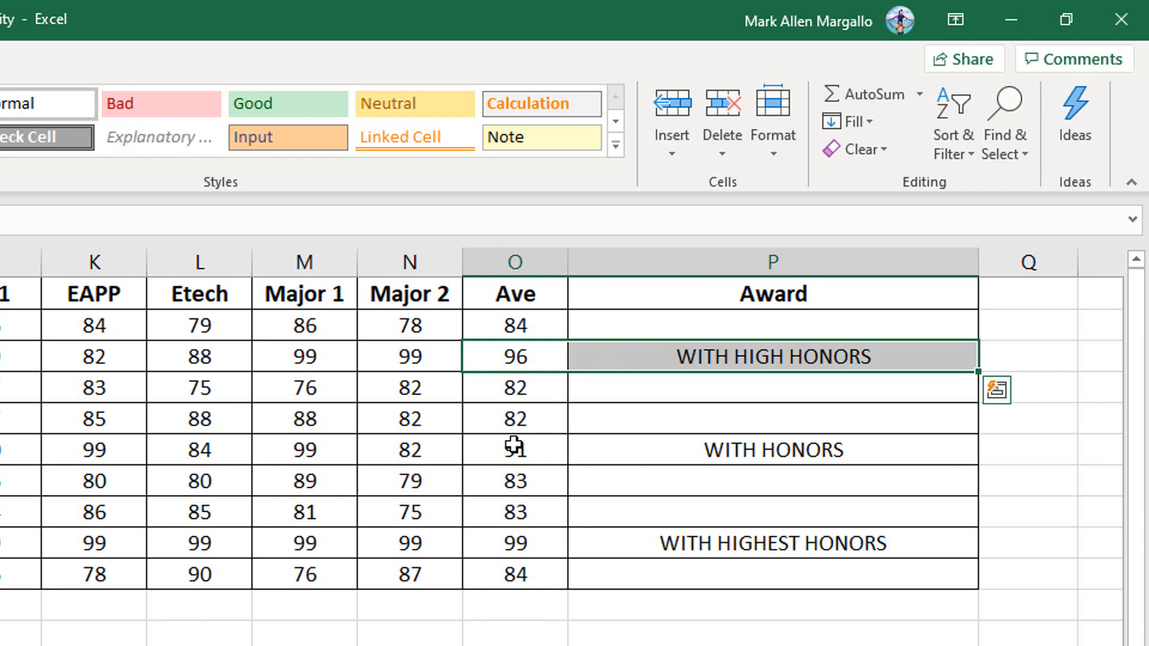
left_click_drag(515, 446, 646, 449)
left_click_drag(515, 551, 638, 557)
left_click(625, 642)
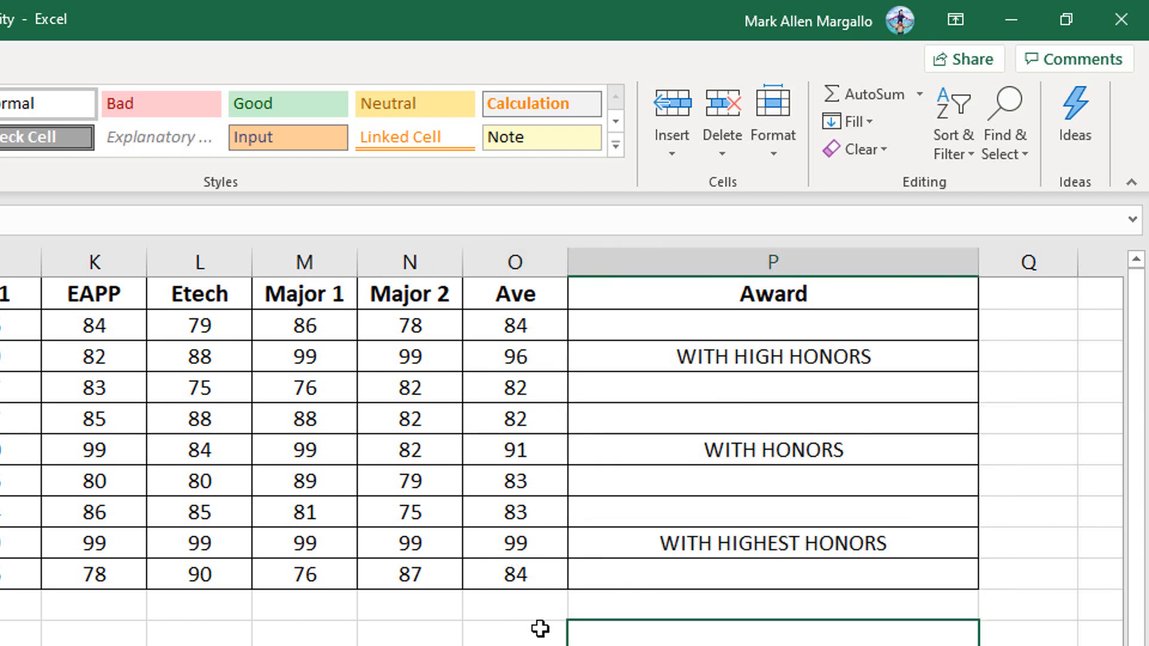